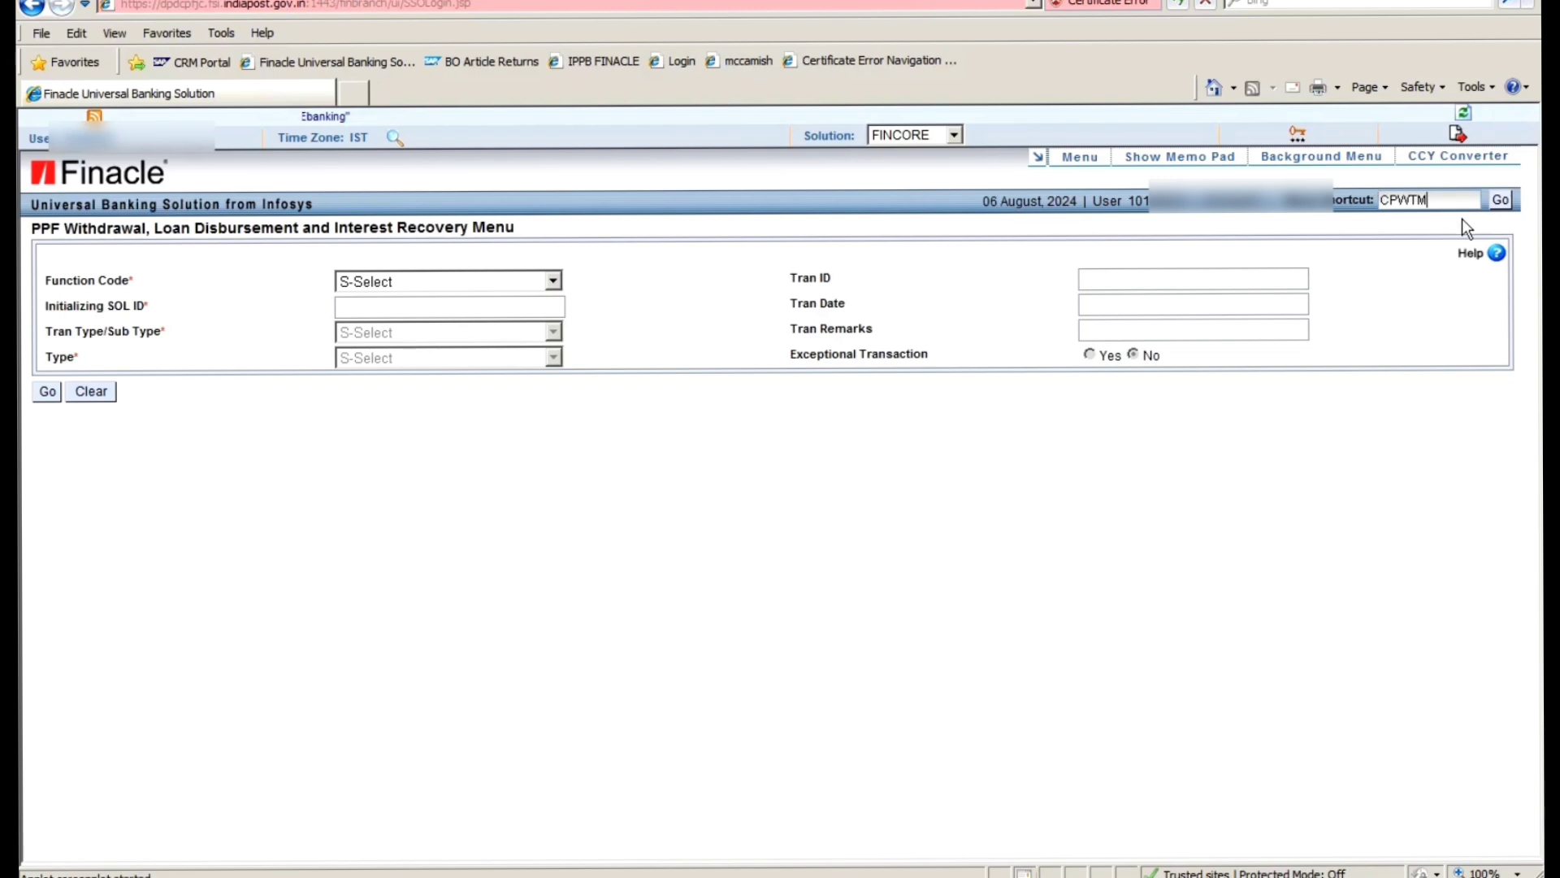
- Open the PPF Withdrawal, Loan Disbursement and Interest Recovery Menu with shortcut CPWTM
{"action": "left_click", "coordinate": [1503, 202]}
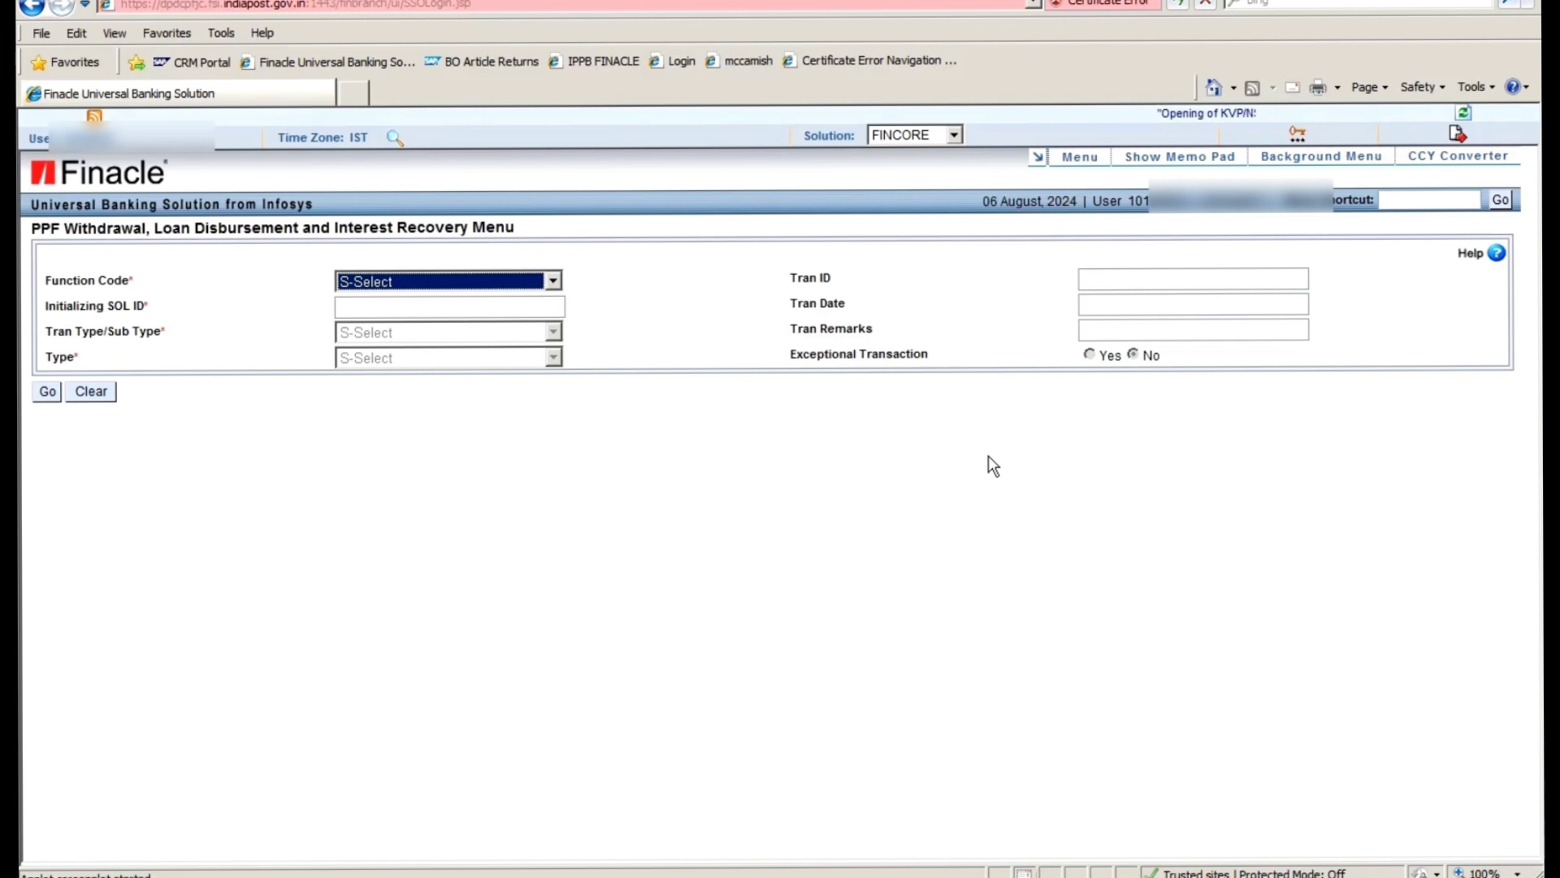
- Choose function A-Add, tran type T/CI Customer Transfer and type N-Normal Withdrawal, then load the entry form
{"action": "left_click", "coordinate": [377, 286]}
{"action": "left_click", "coordinate": [406, 323]}
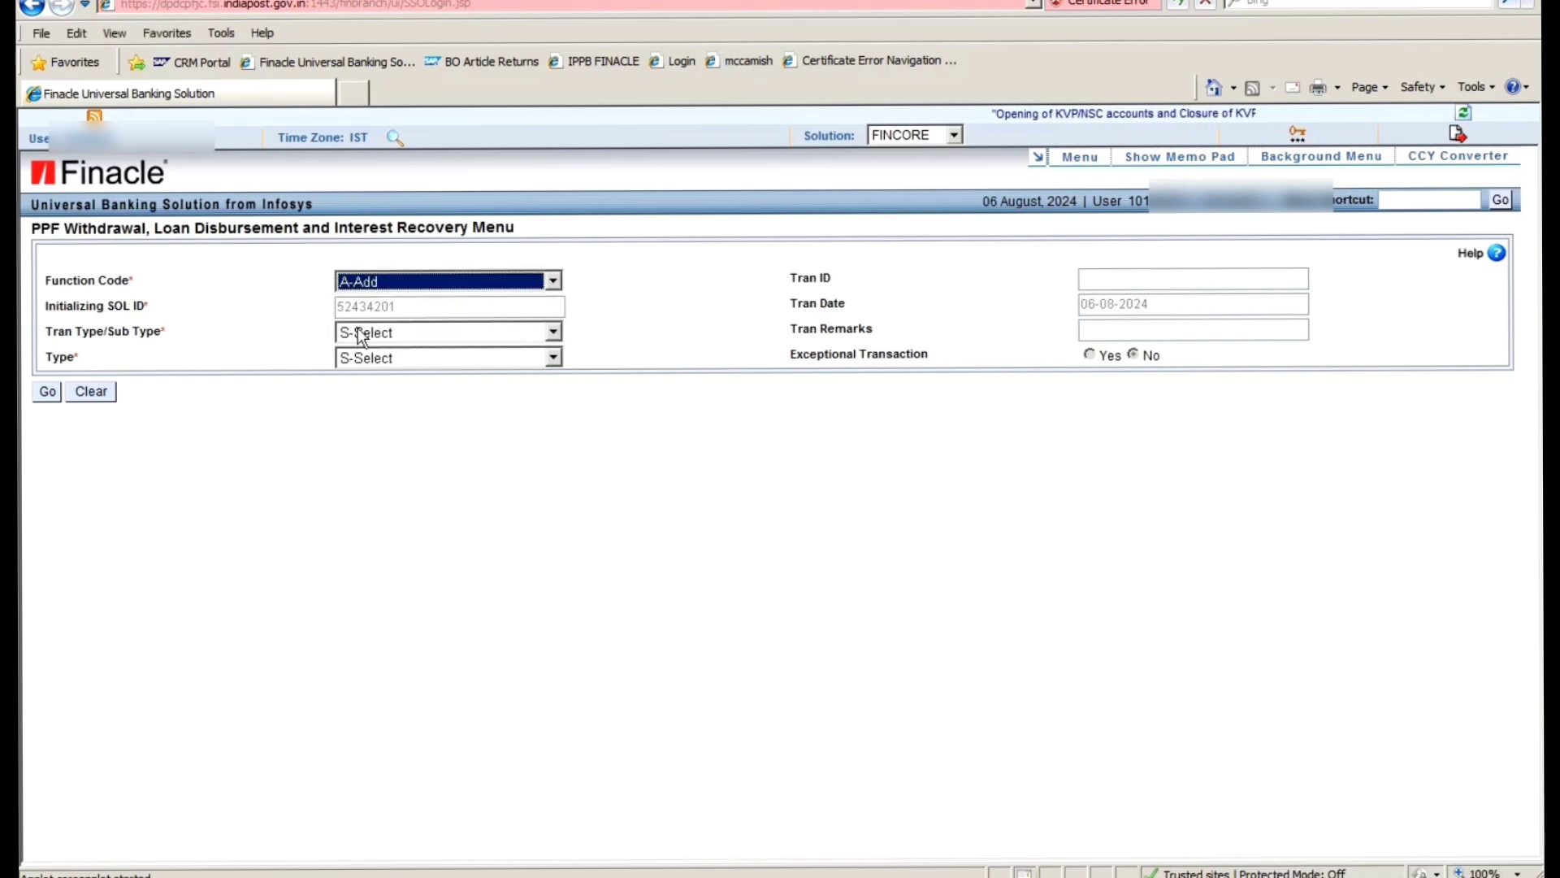
{"action": "left_click", "coordinate": [362, 335]}
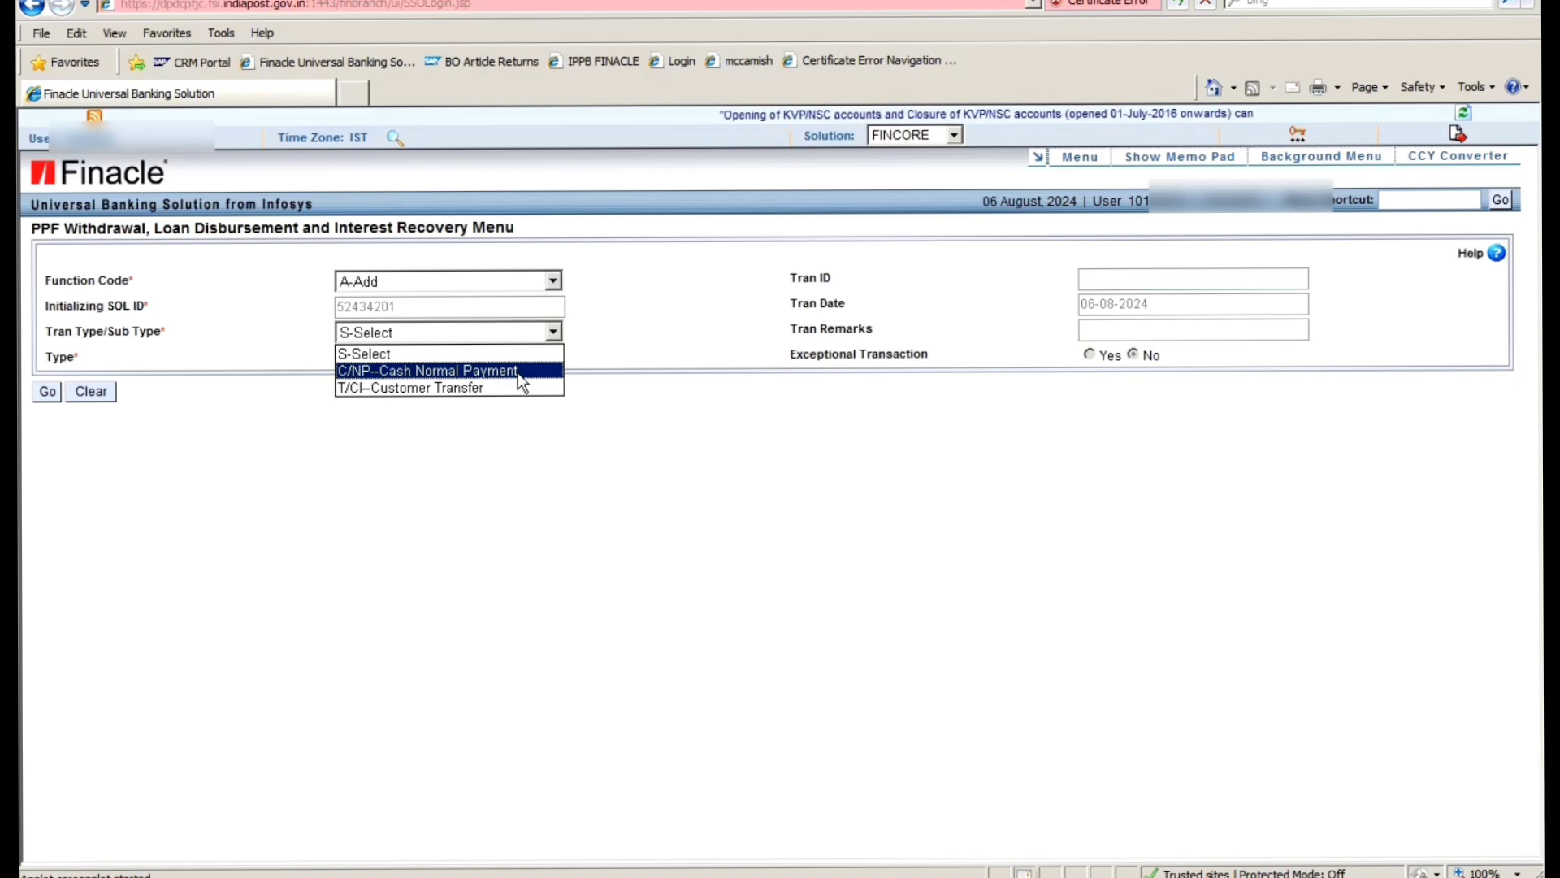
{"action": "key", "text": "Down"}
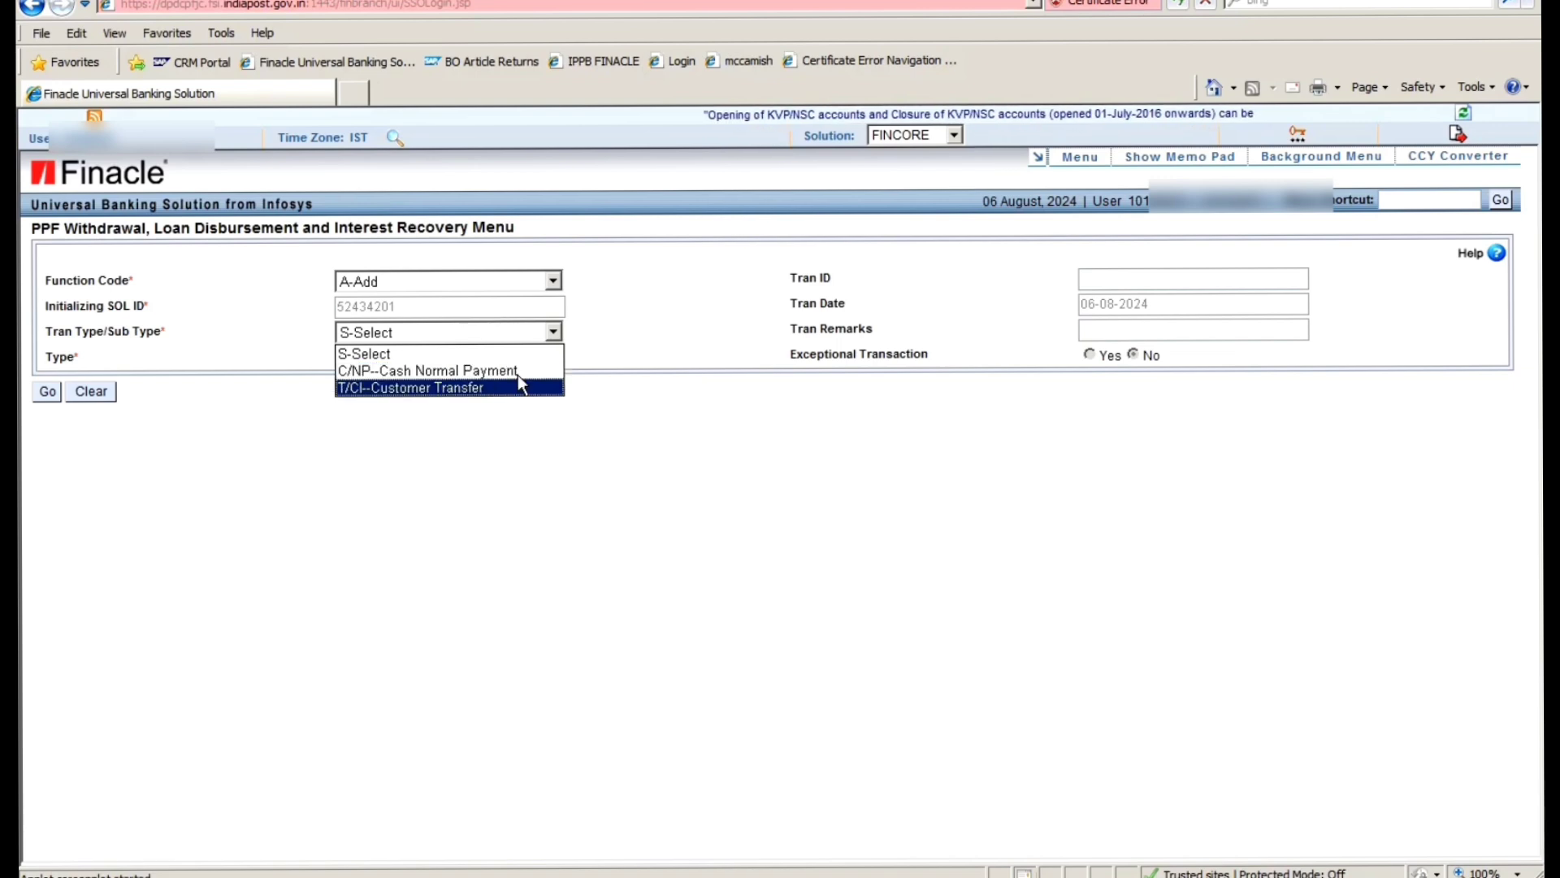
{"action": "left_click", "coordinate": [471, 391]}
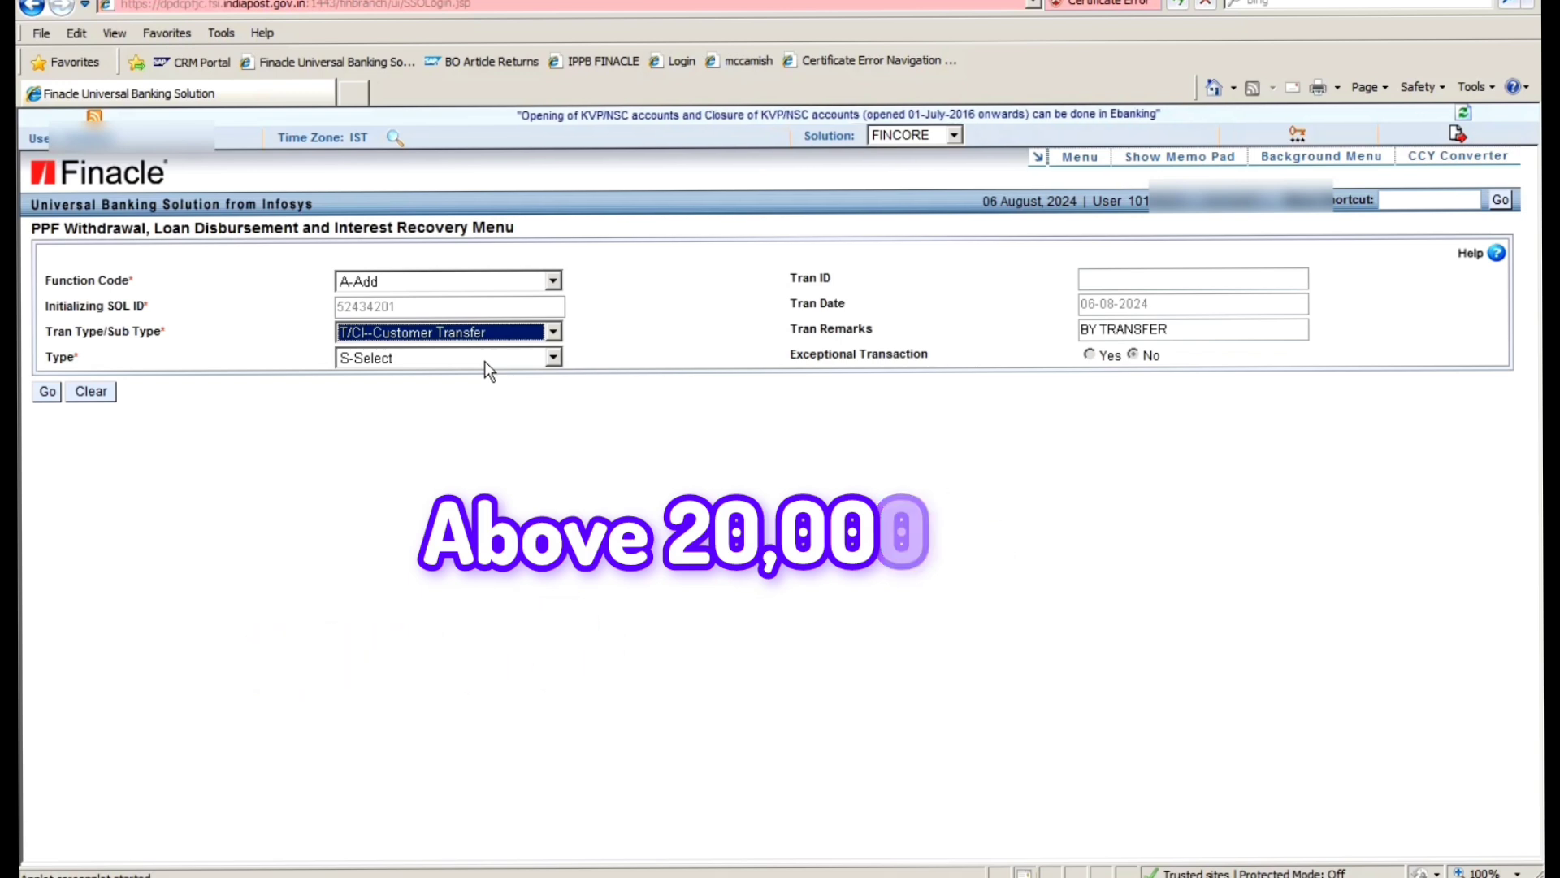
{"action": "left_click", "coordinate": [486, 363]}
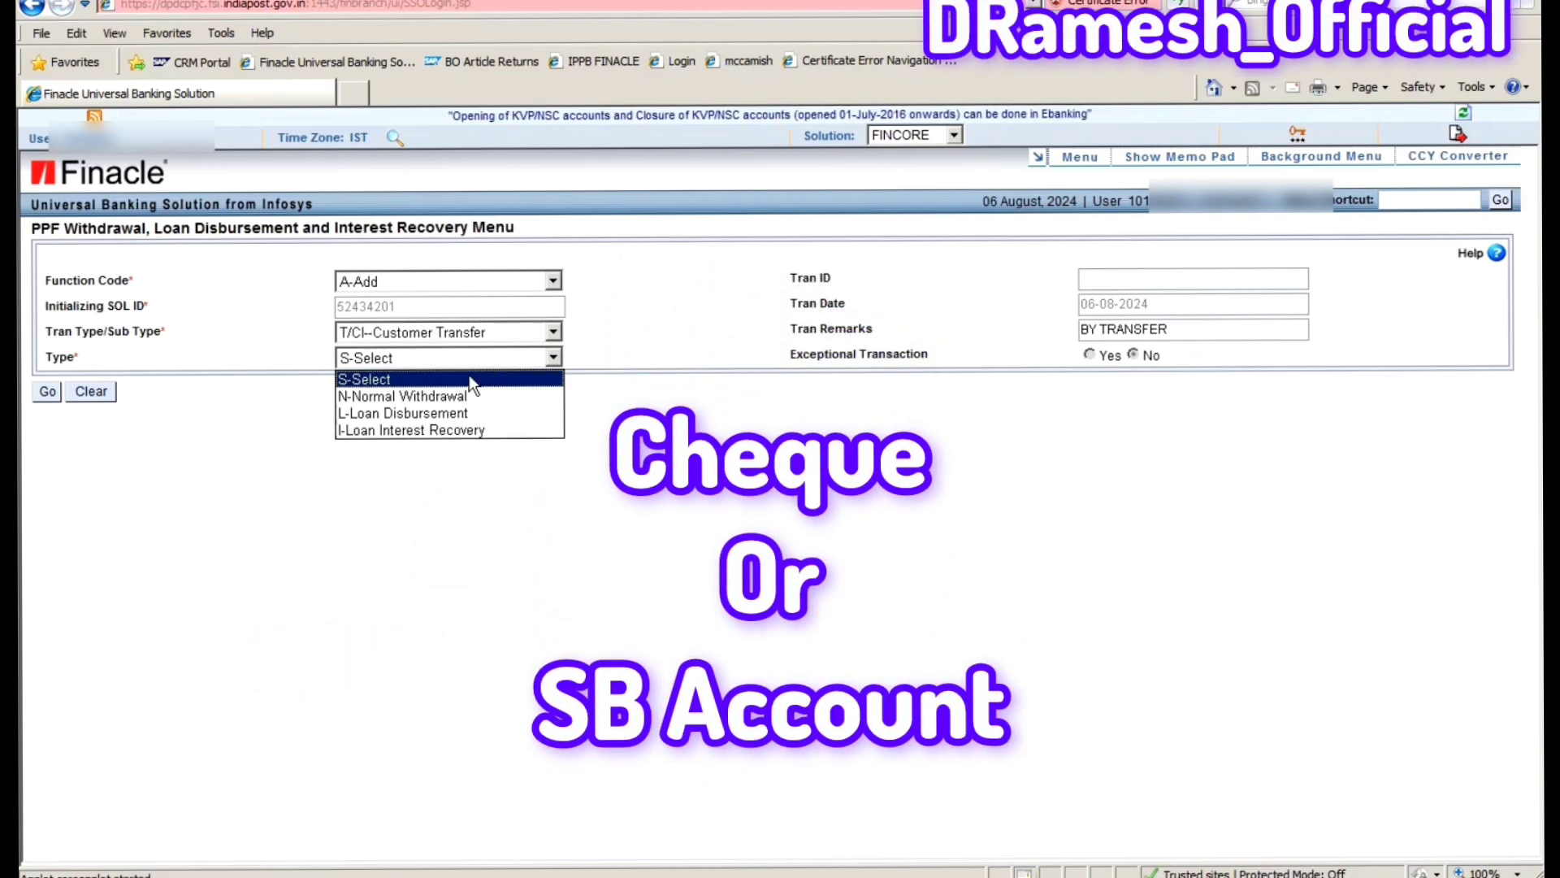
{"action": "left_click", "coordinate": [415, 396]}
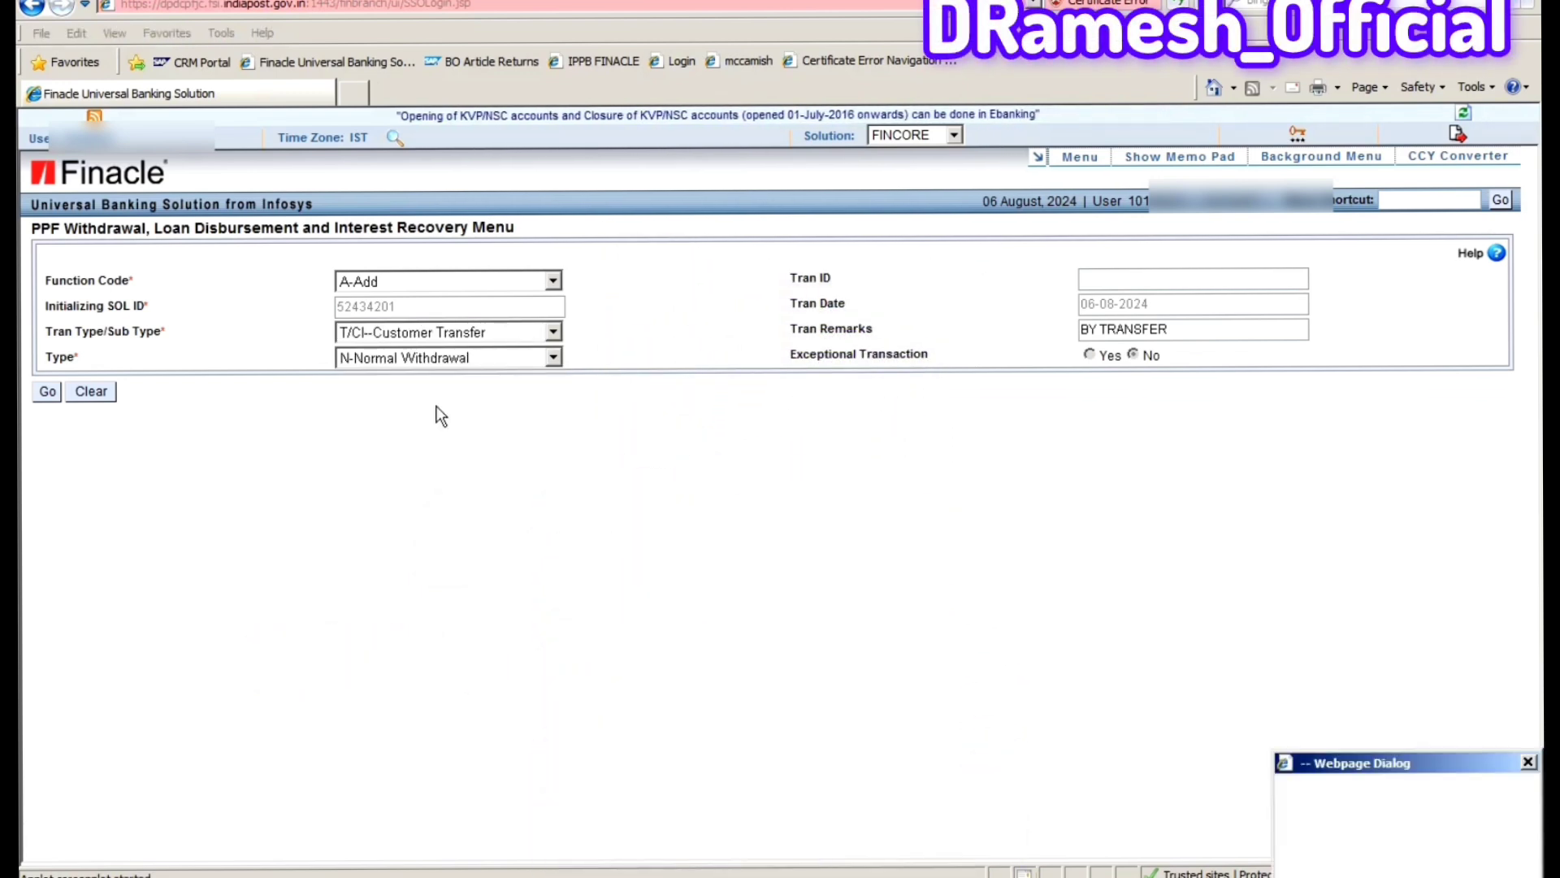
{"action": "left_click", "coordinate": [47, 392]}
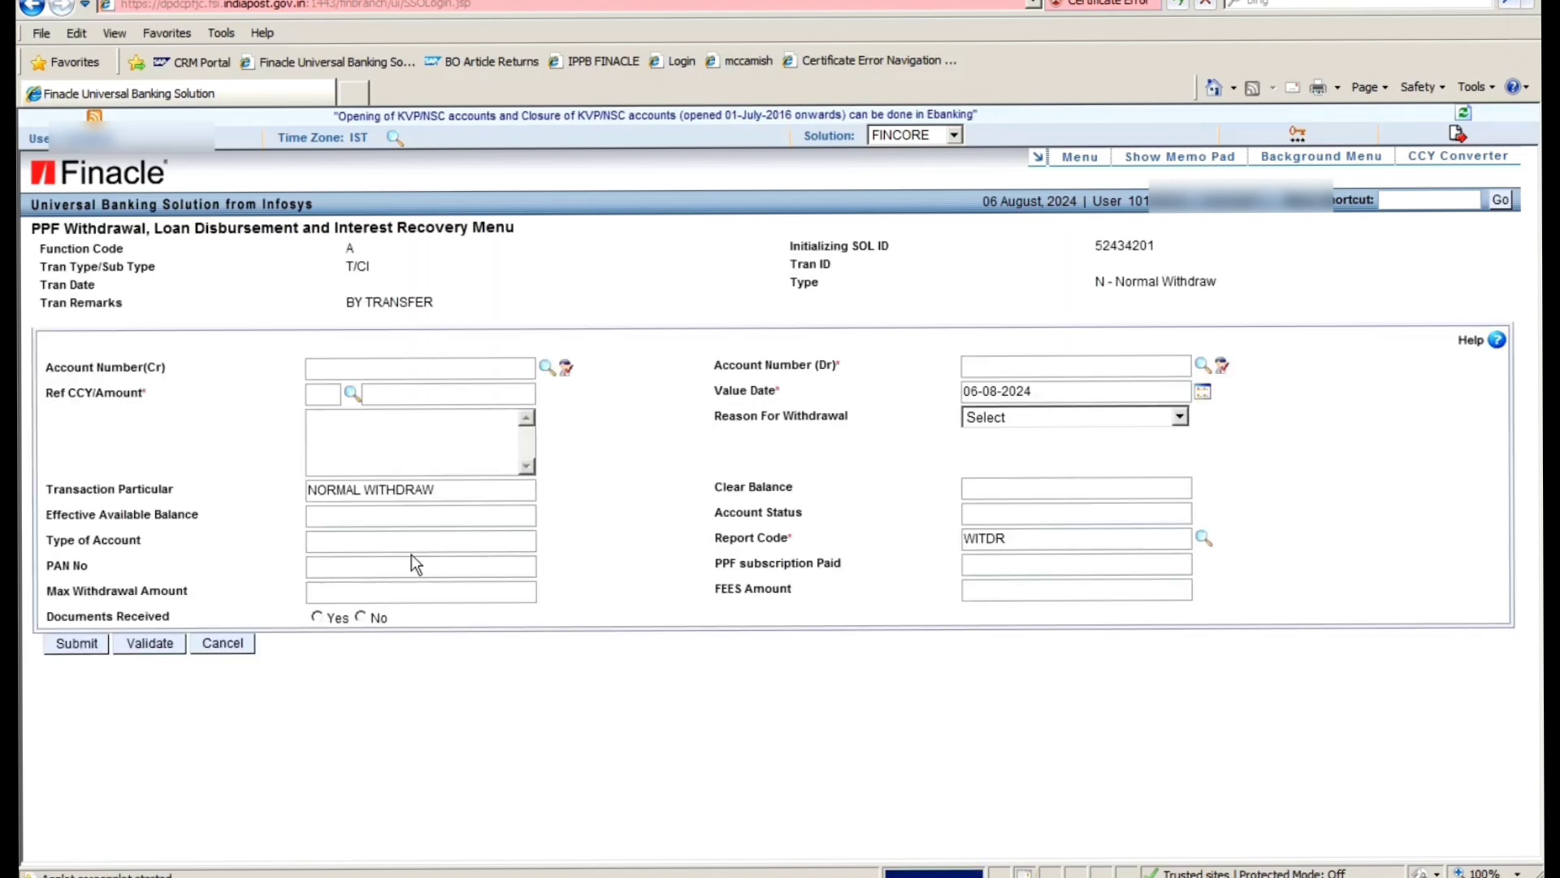
- Enter the PPF debit account number so its balance 76688, ACTIVE status and subscription 4000 load
{"action": "left_click", "coordinate": [459, 366]}
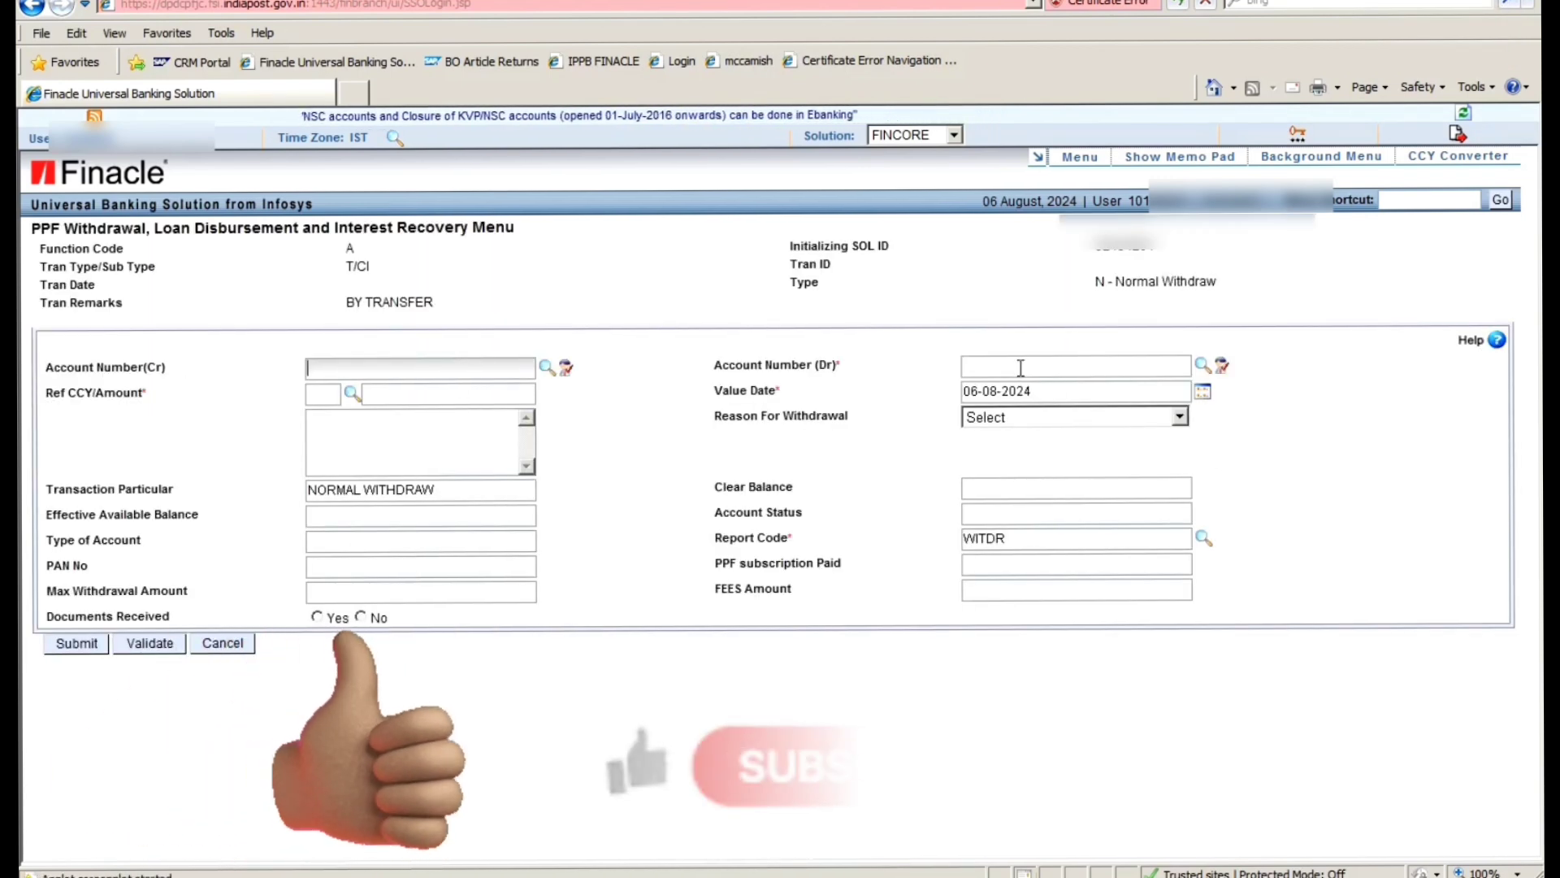
{"action": "left_click_drag", "start_coordinate": [712, 366], "coordinate": [845, 365]}
{"action": "left_click", "coordinate": [995, 363]}
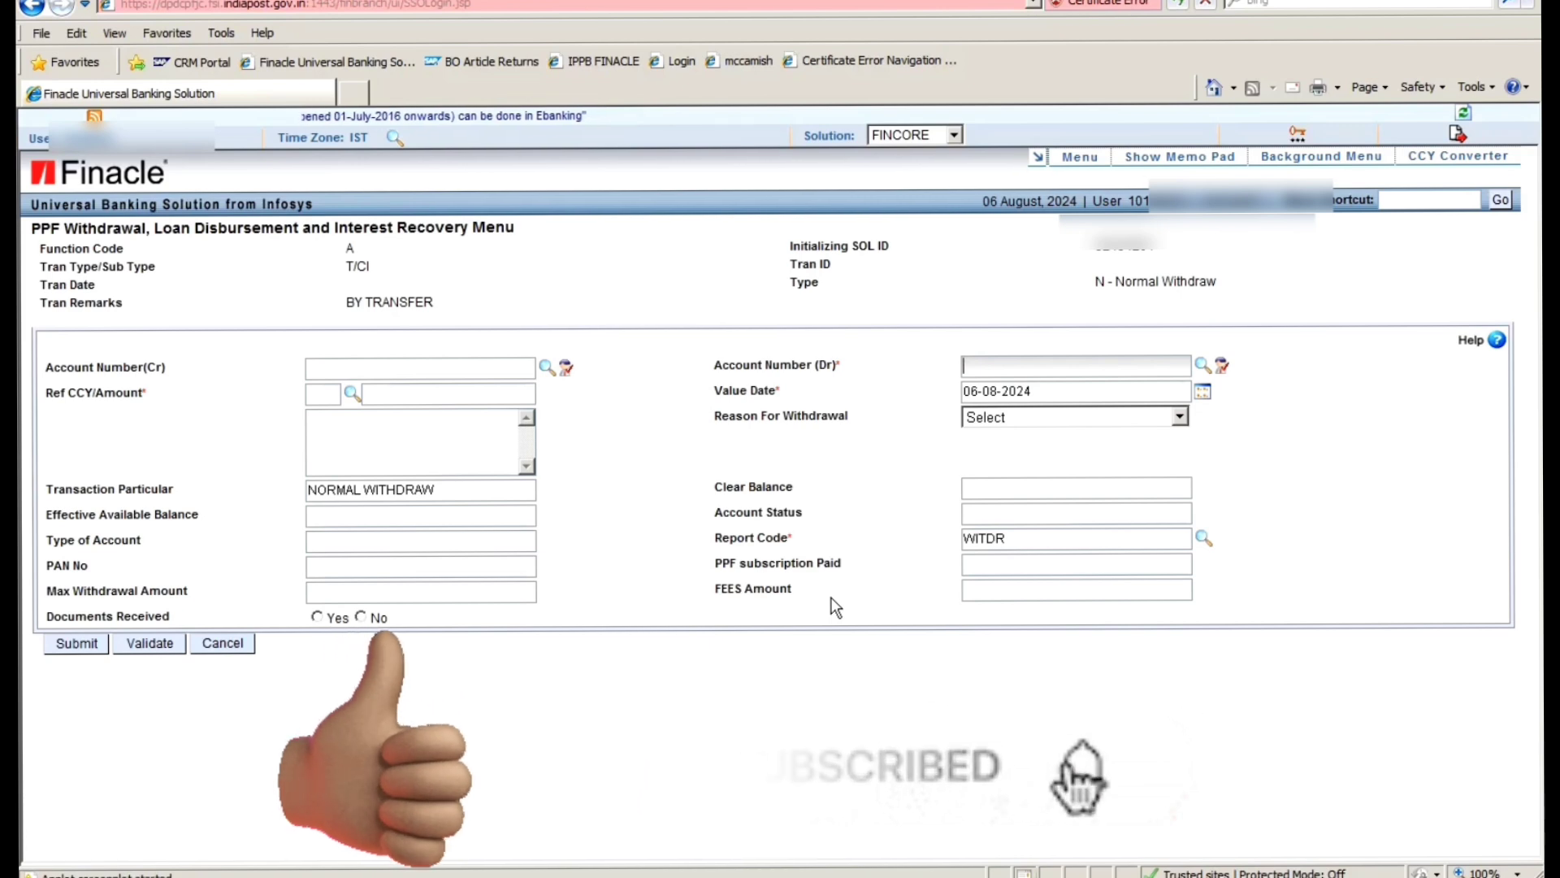
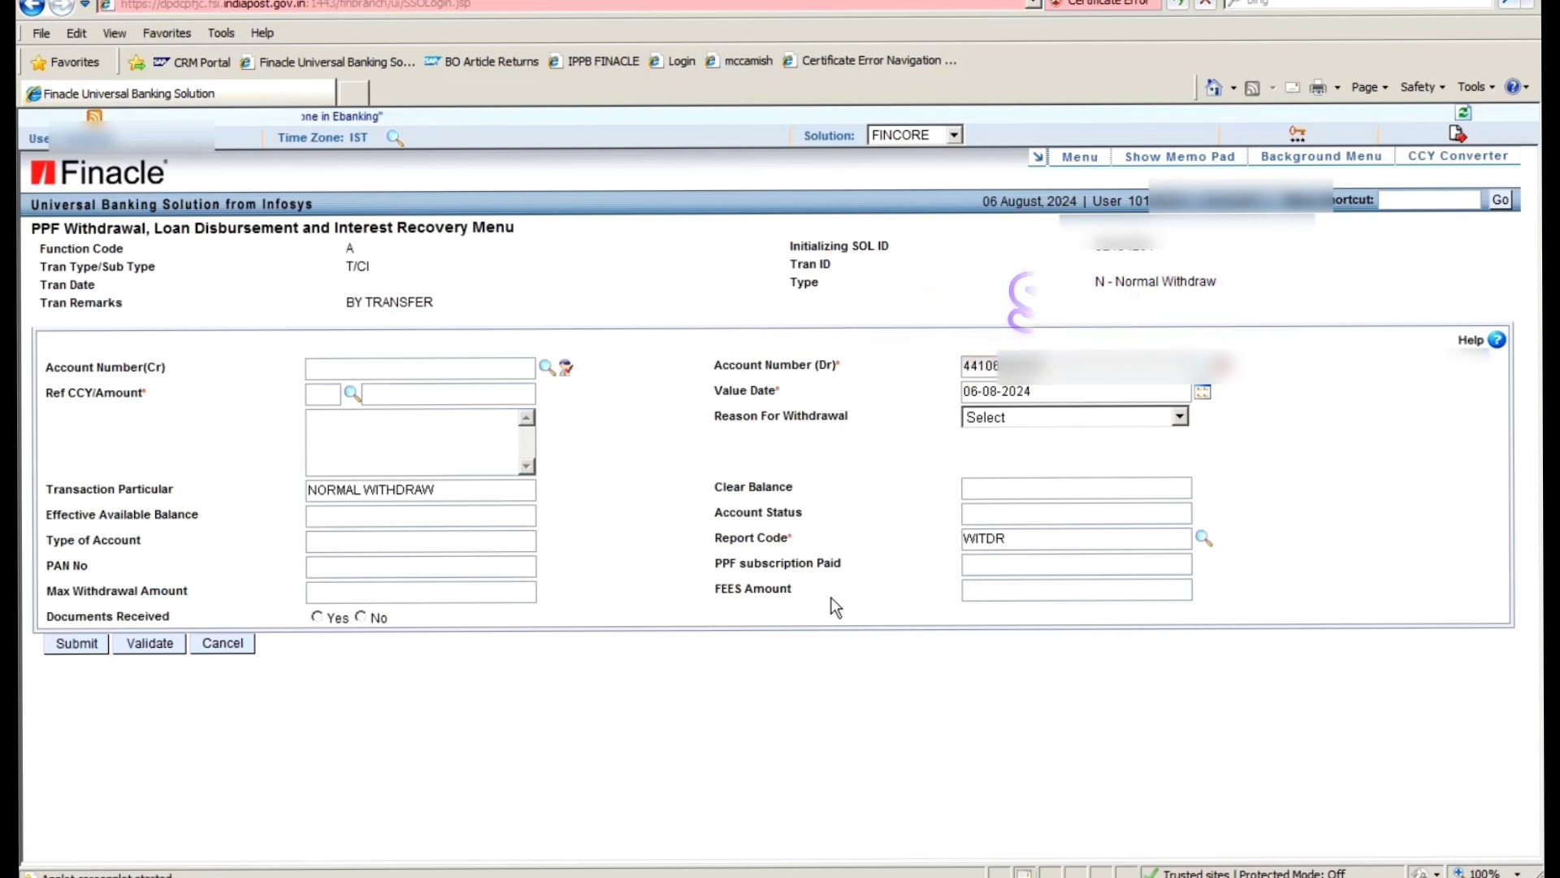
{"action": "key", "text": "Tab"}
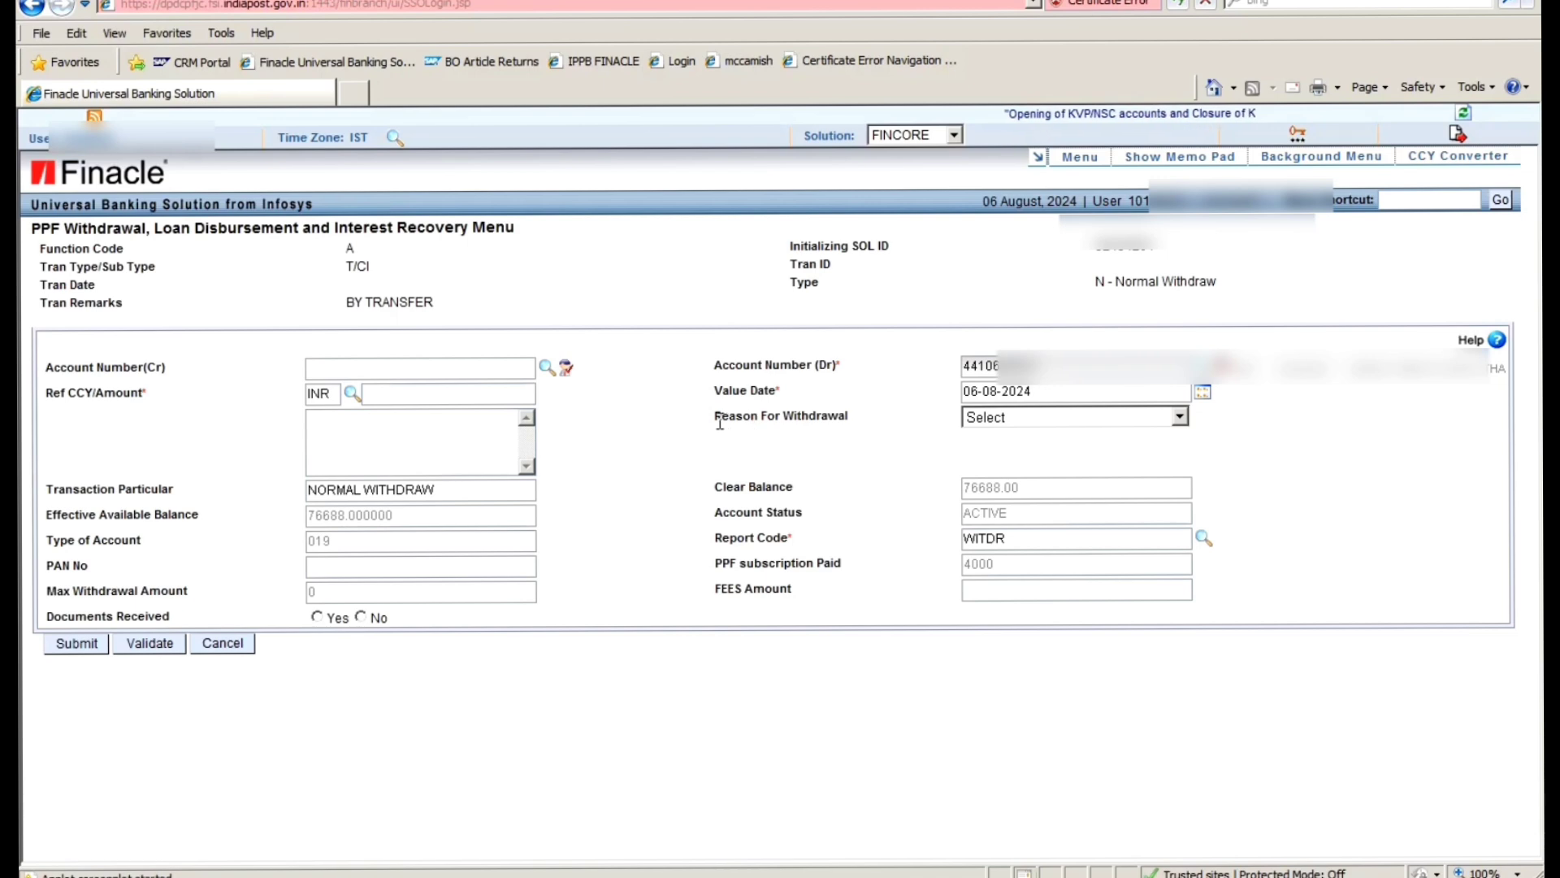
{"action": "left_click_drag", "start_coordinate": [719, 423], "coordinate": [887, 414]}
- Choose Attained Age Of 18 Yrs as the withdrawal reason and move to the FEES Amount field
{"action": "left_click", "coordinate": [900, 449]}
{"action": "left_click", "coordinate": [1030, 413]}
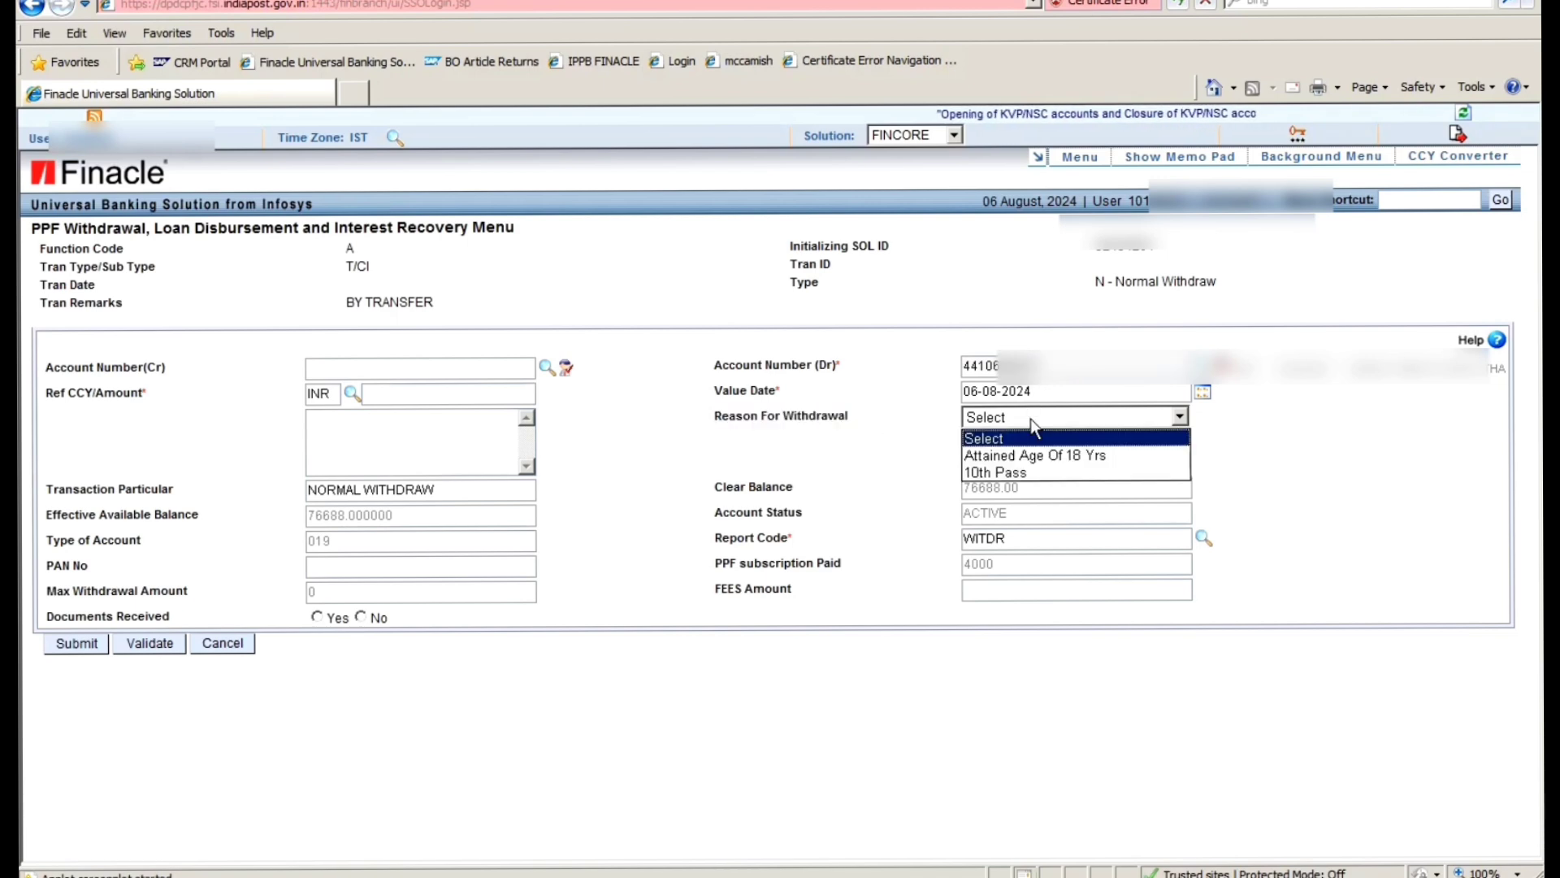
{"action": "left_click", "coordinate": [1088, 454]}
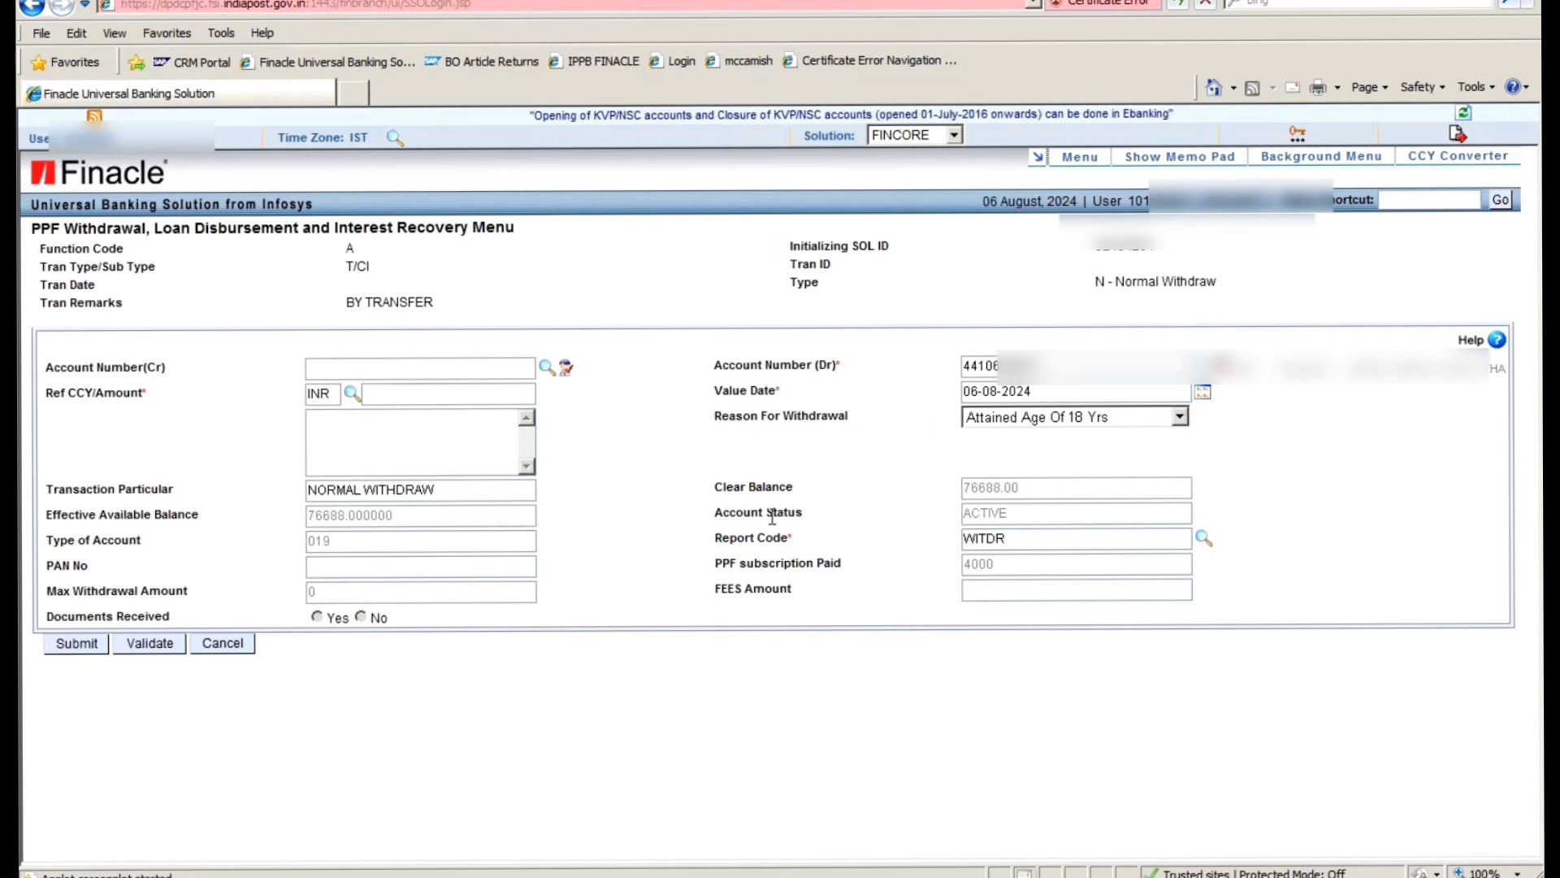
{"action": "left_click_drag", "start_coordinate": [714, 487], "coordinate": [814, 490]}
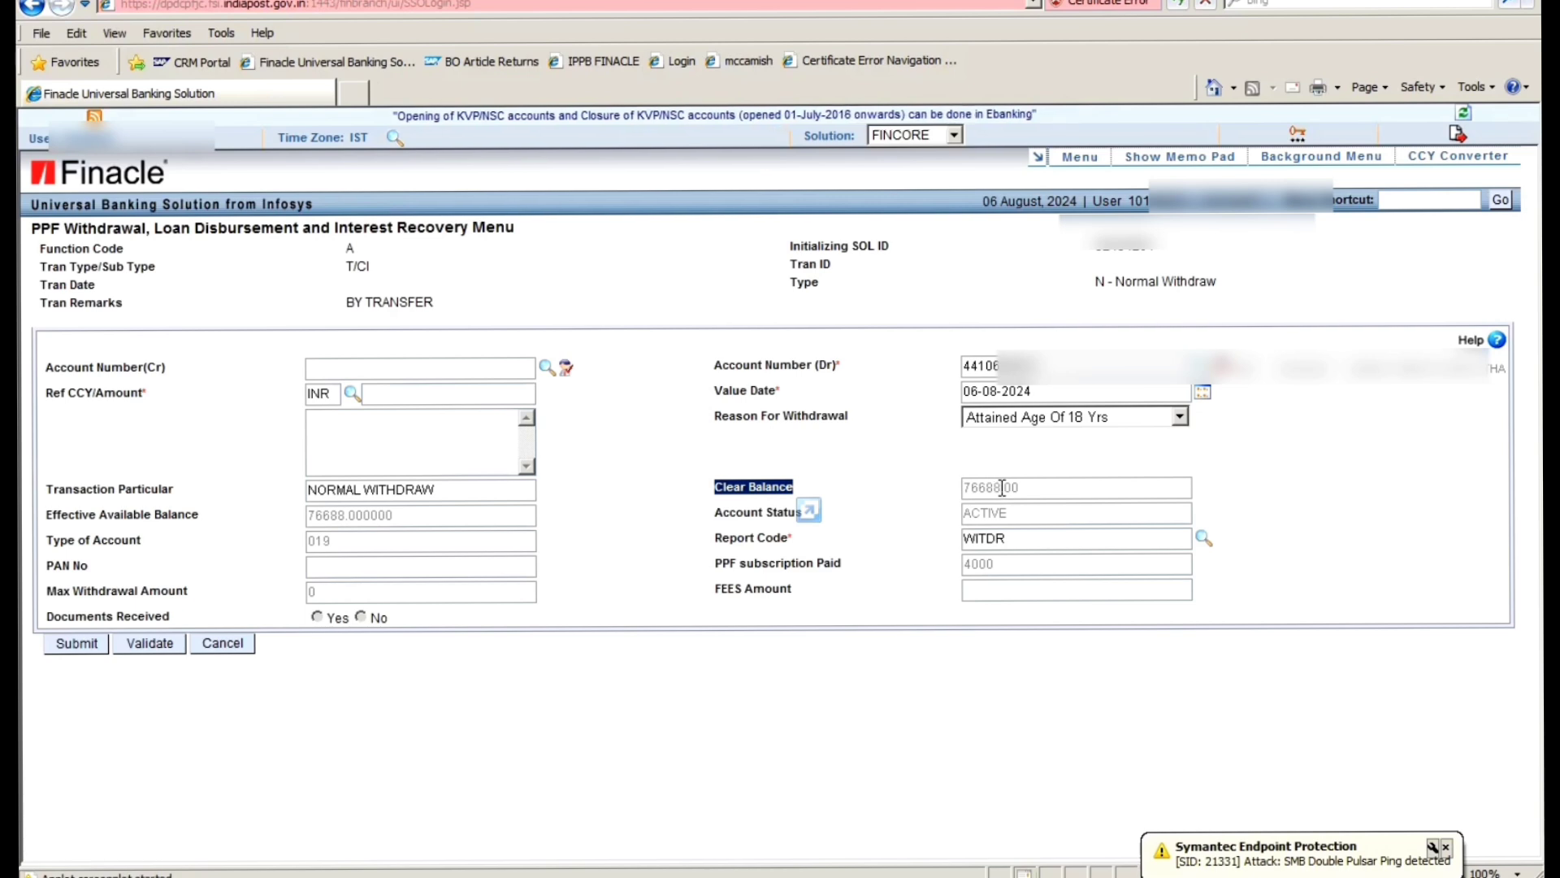
{"action": "left_click", "coordinate": [865, 488]}
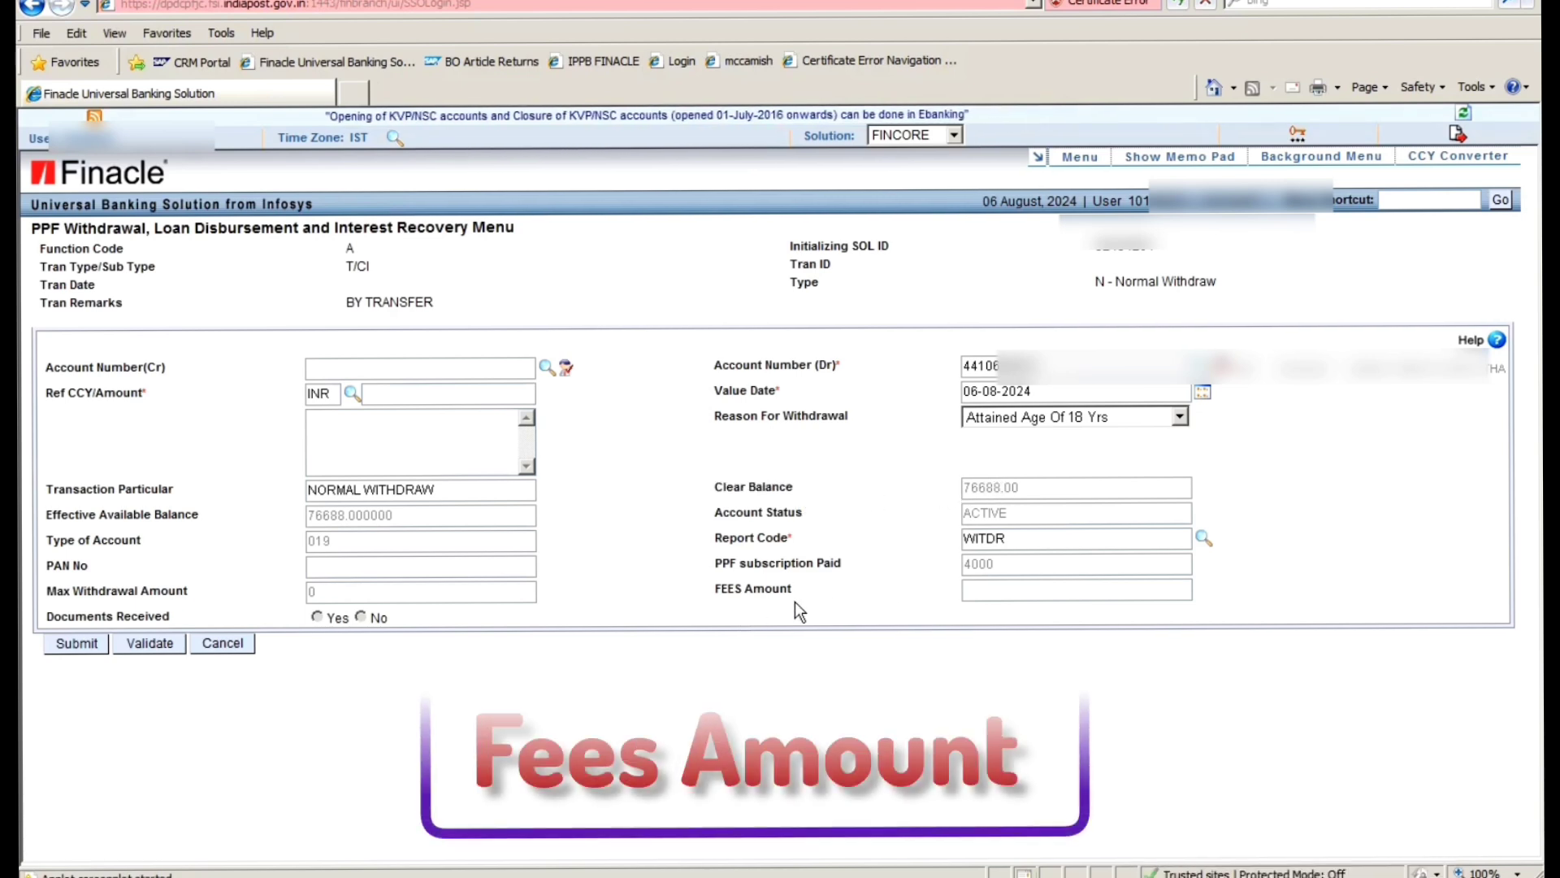
{"action": "left_click_drag", "start_coordinate": [723, 585], "coordinate": [828, 587]}
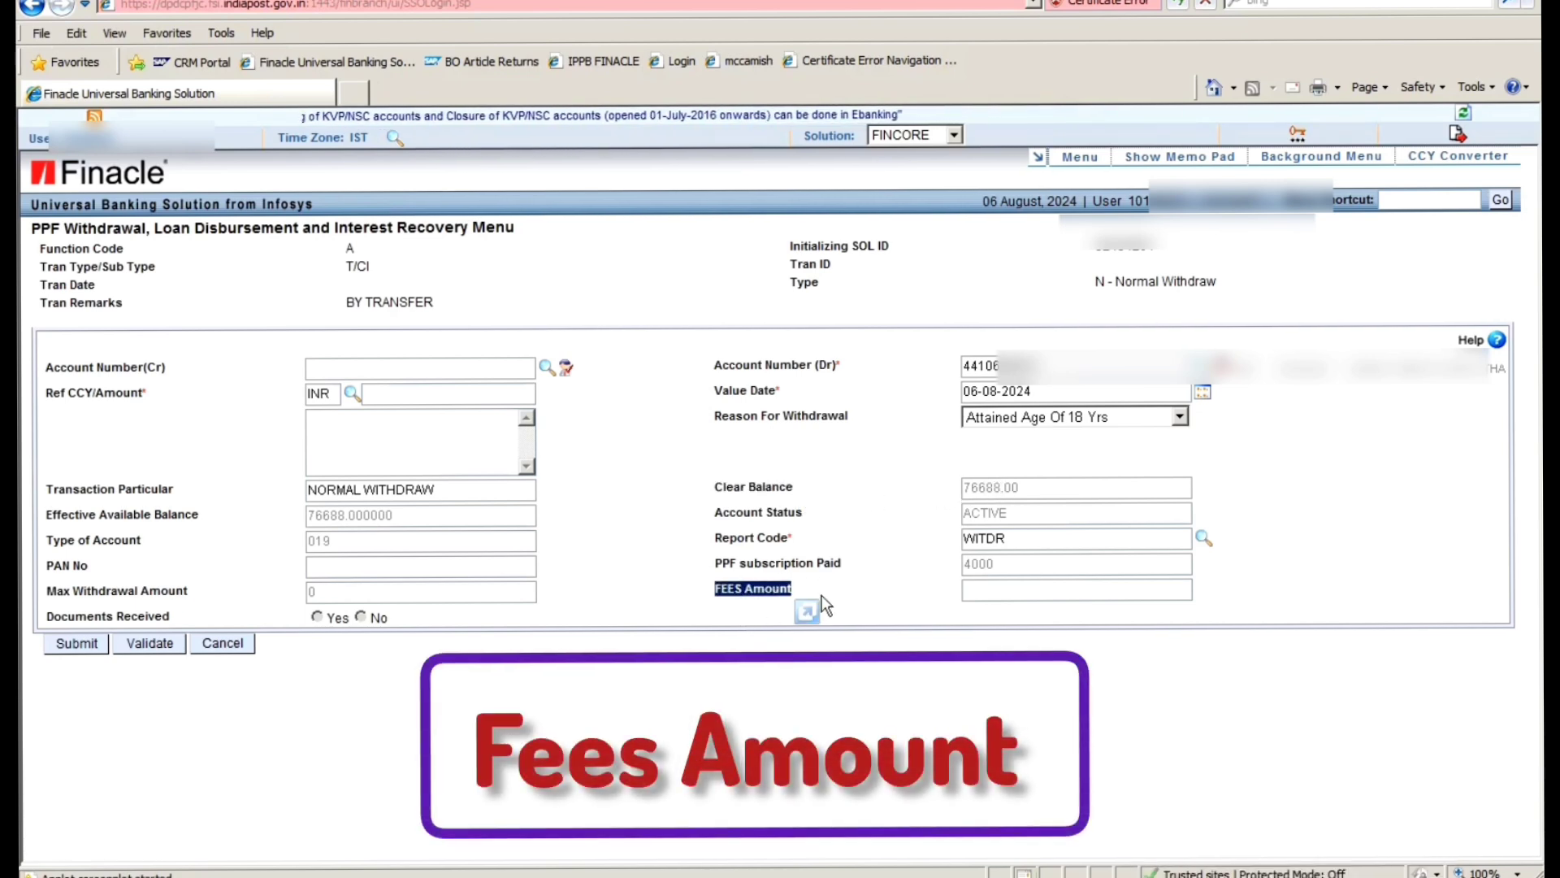
{"action": "left_click", "coordinate": [1038, 591]}
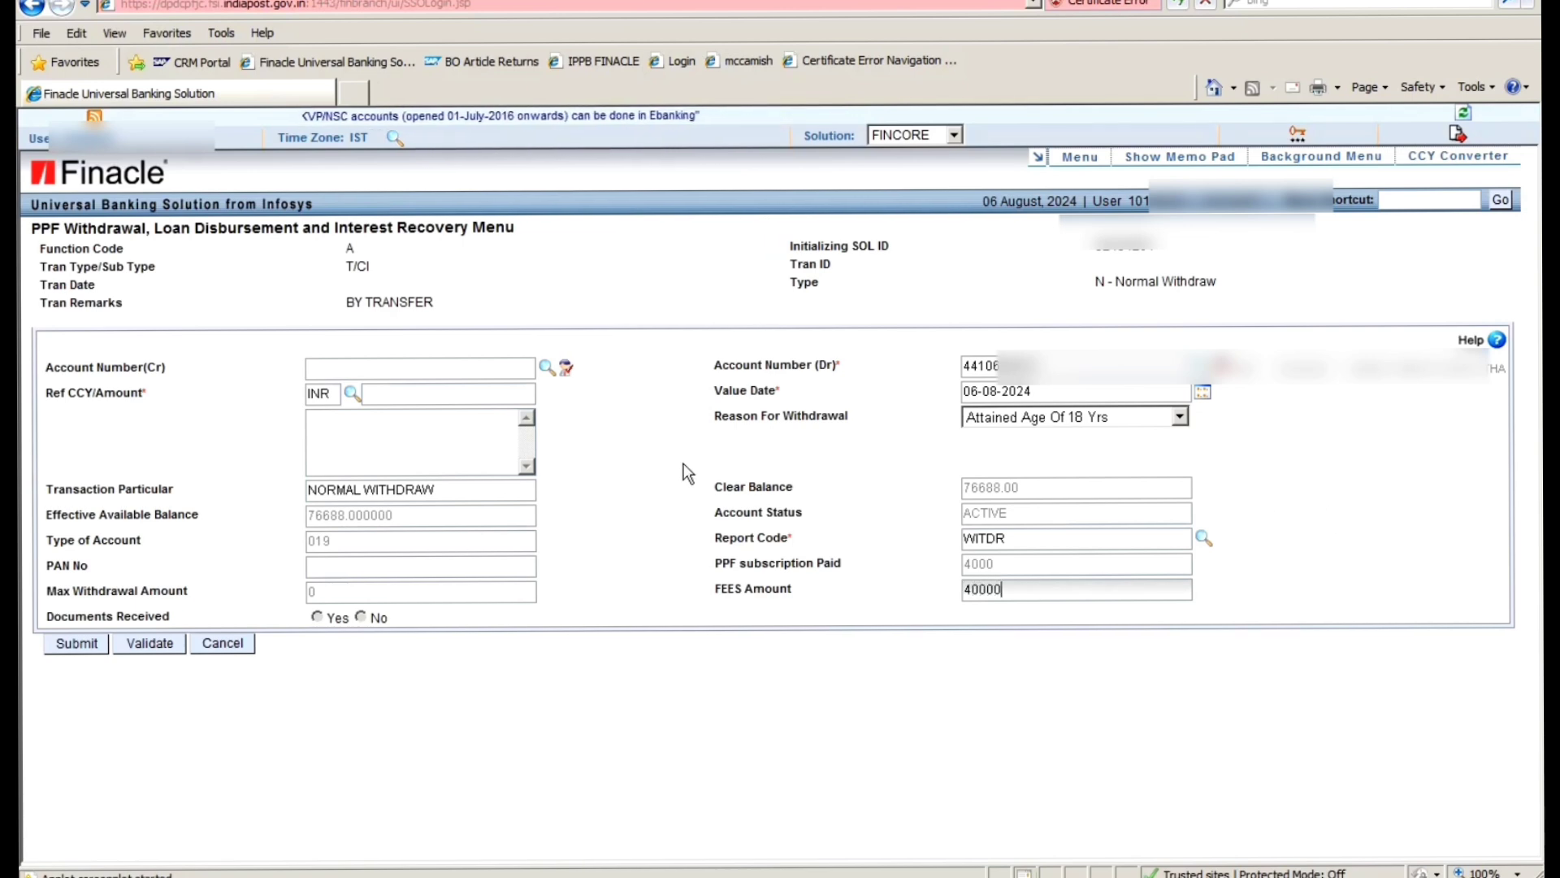
- Confirm the fees and set the reference amount to 40000 (FORTY THOUSAND ONLY)
{"action": "key", "text": "Tab"}
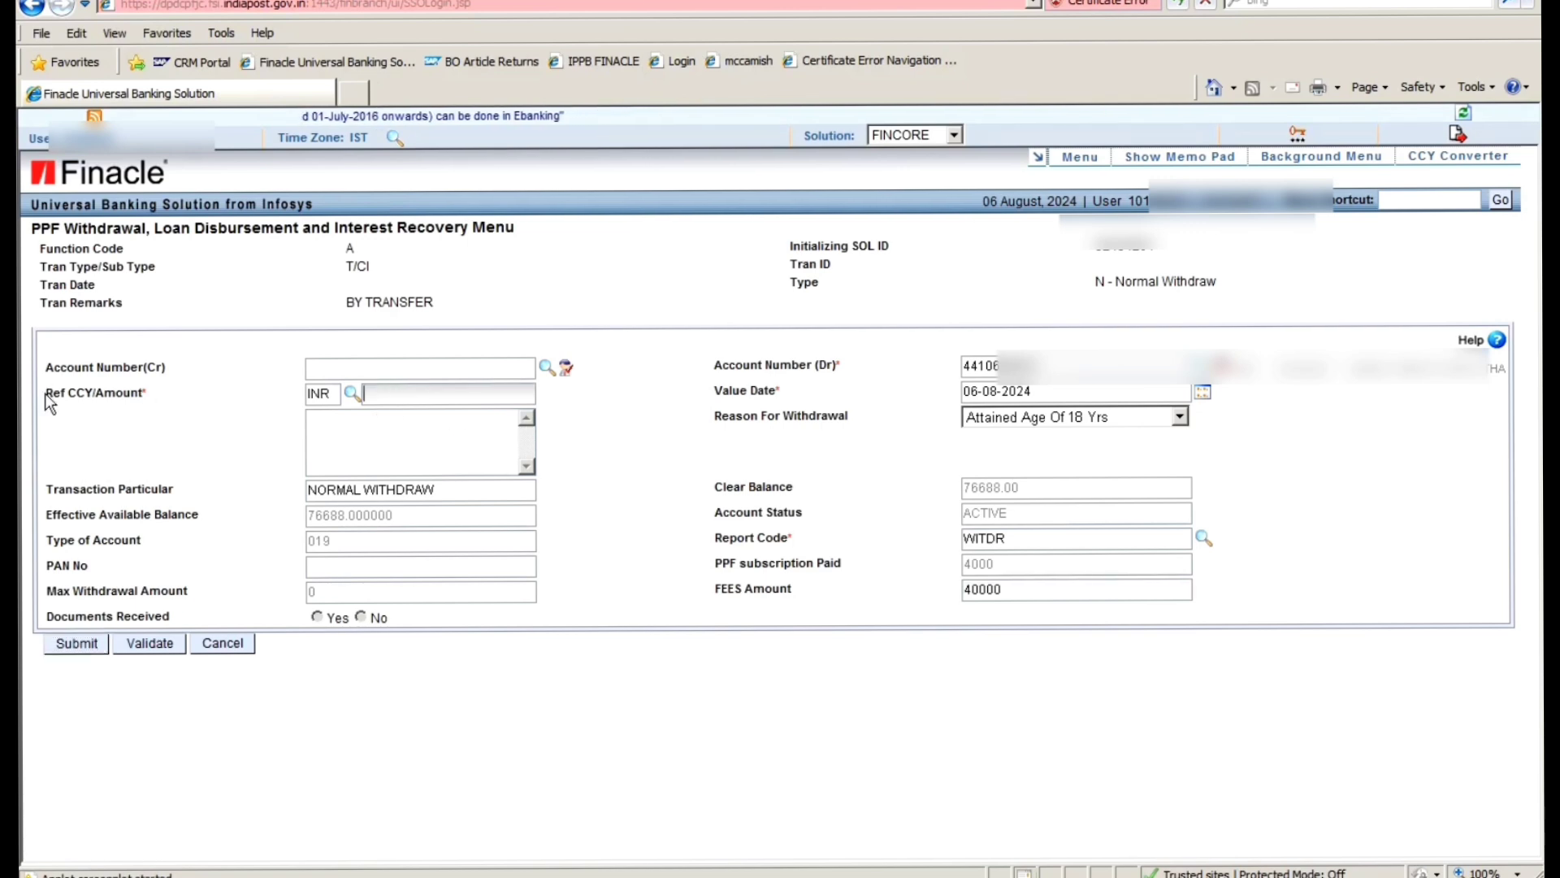
{"action": "left_click_drag", "start_coordinate": [46, 393], "coordinate": [114, 396]}
{"action": "left_click", "coordinate": [395, 395]}
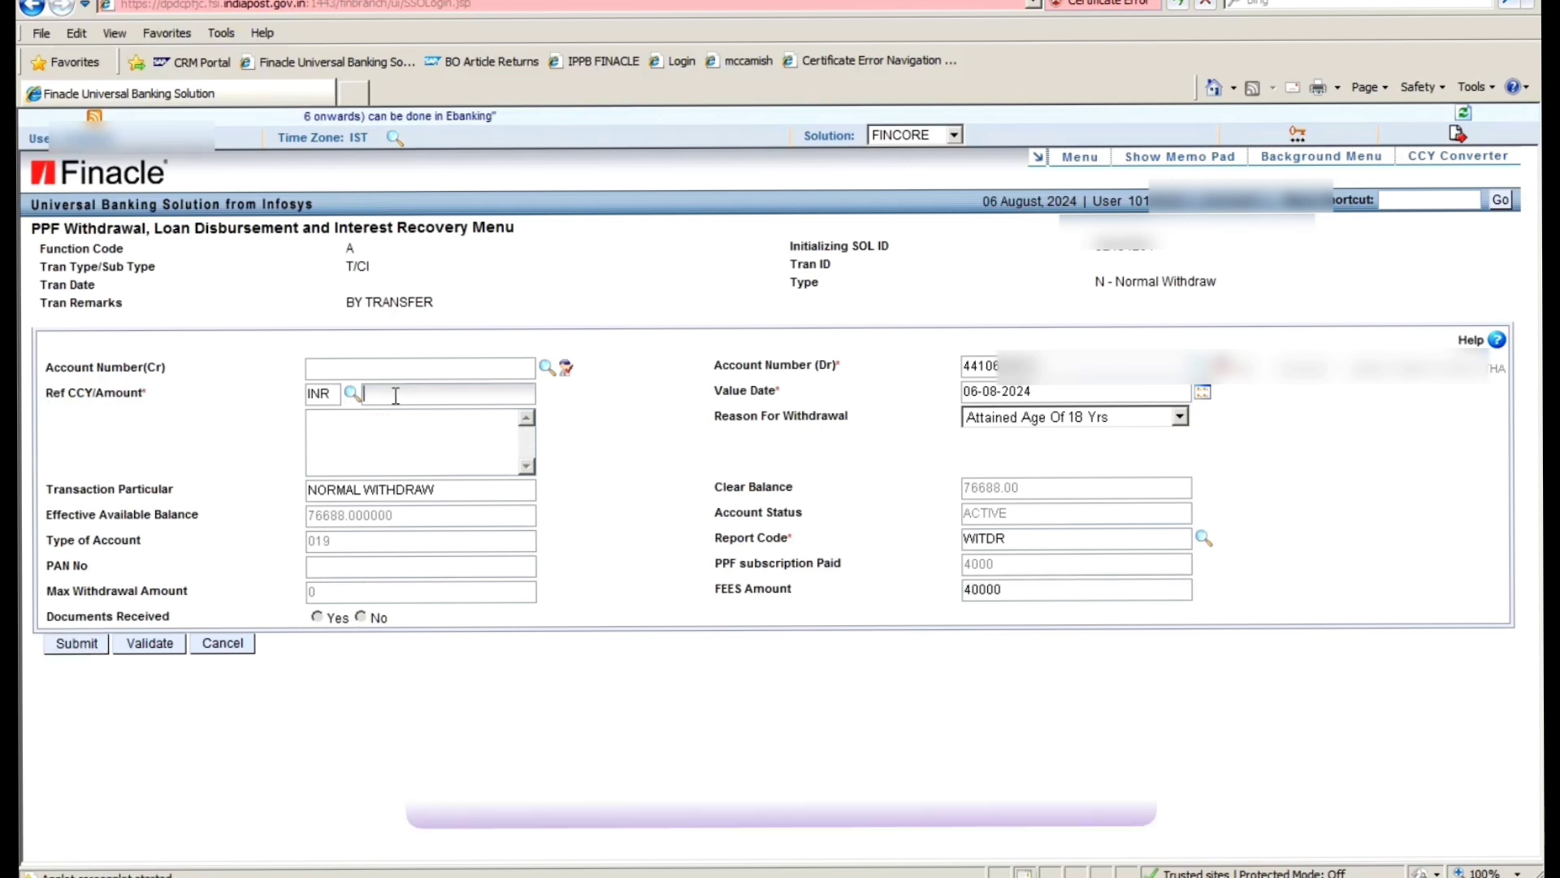
{"action": "type", "text": "40000"}
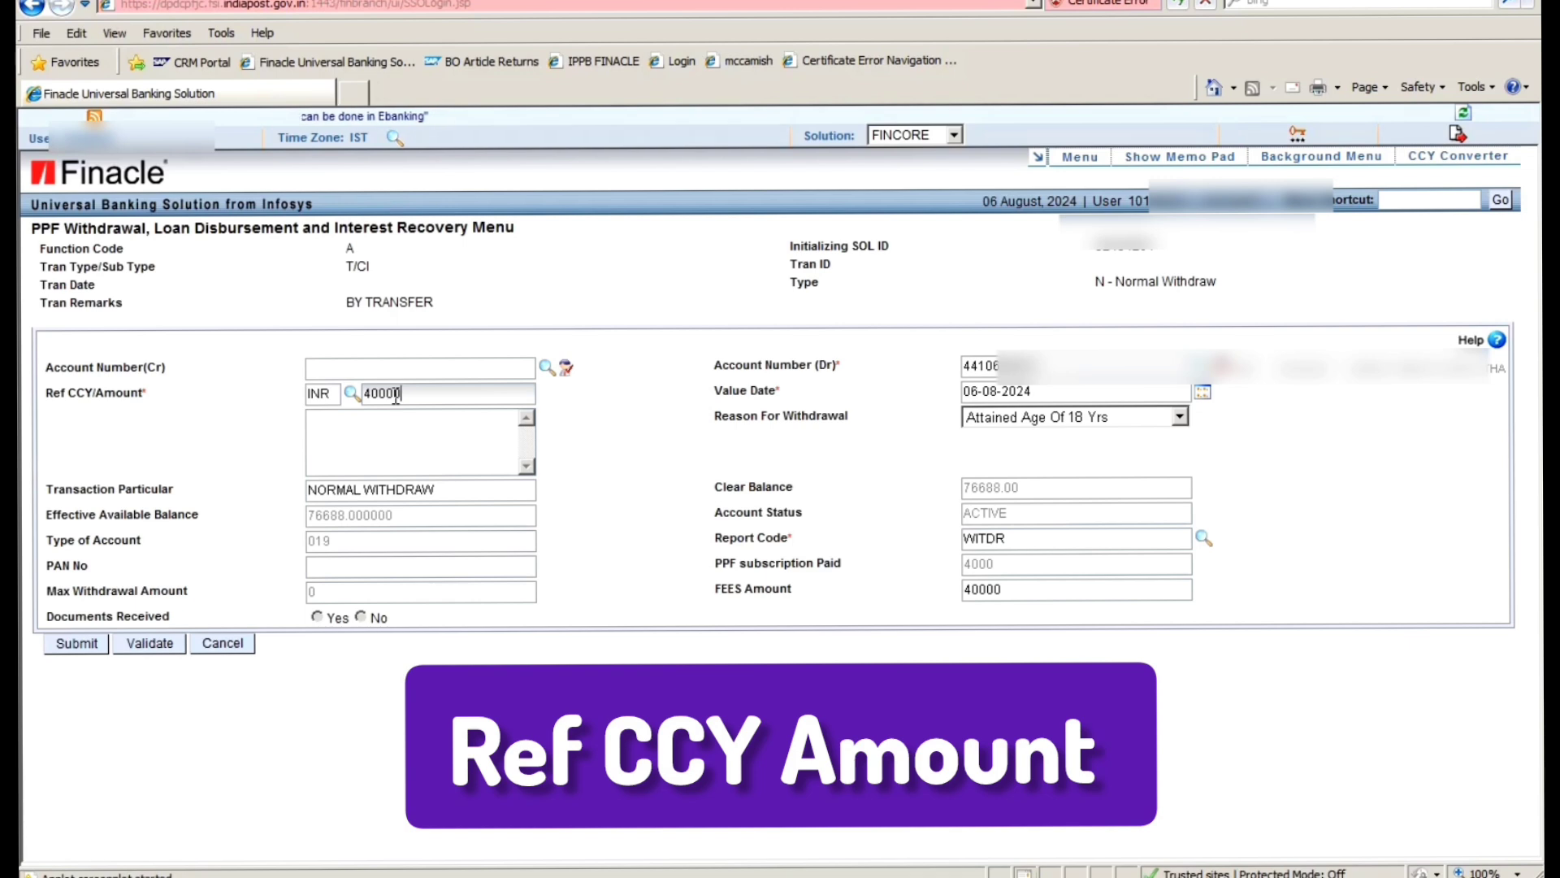
{"action": "left_click_drag", "start_coordinate": [380, 396], "coordinate": [406, 396]}
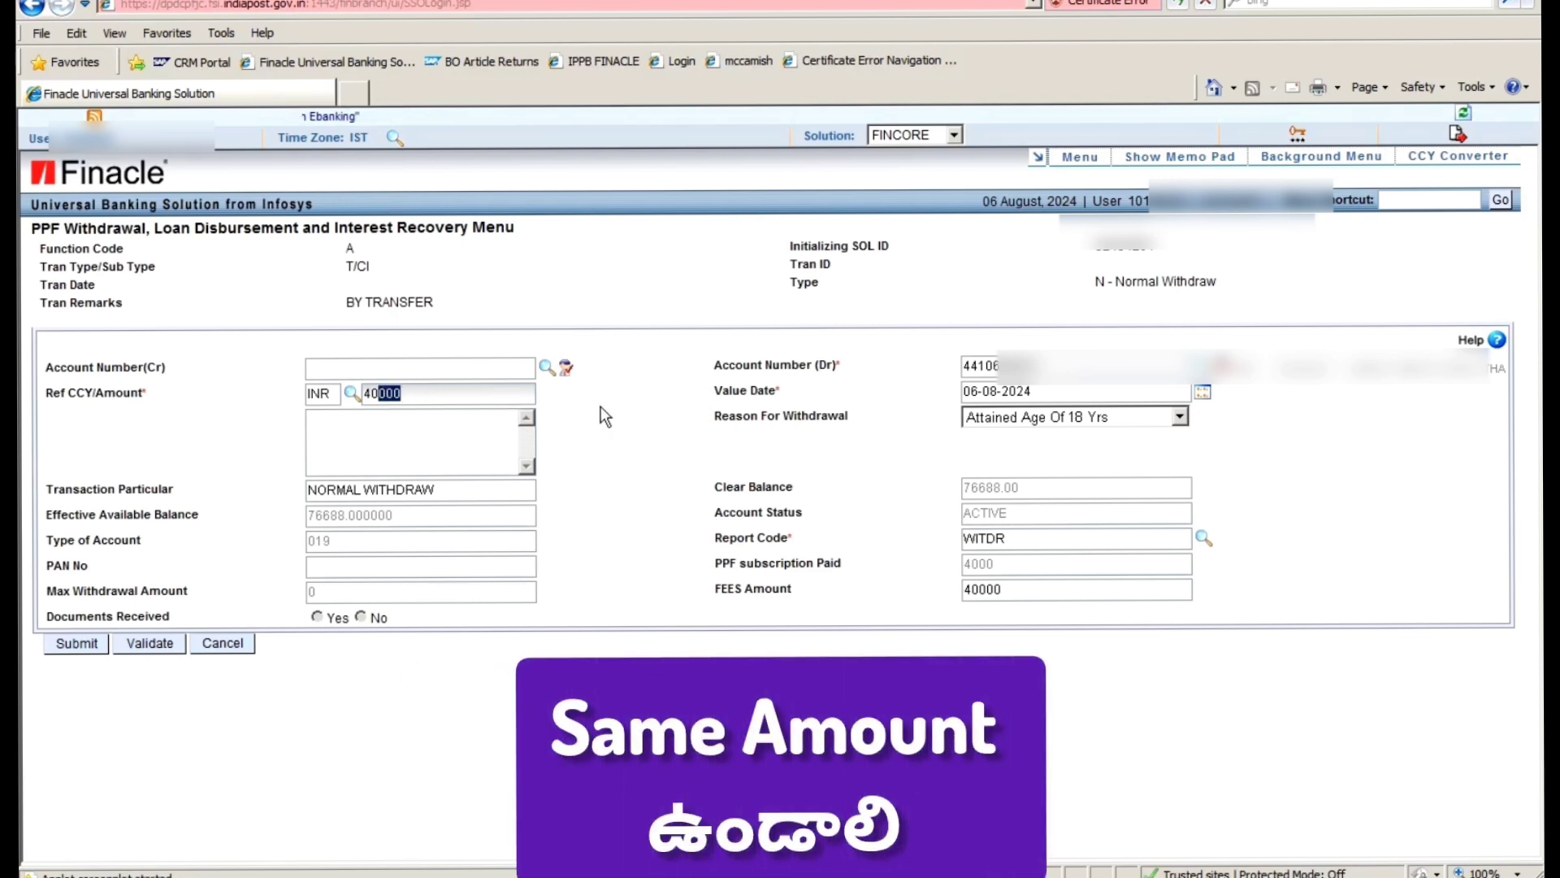
{"action": "left_click", "coordinate": [642, 419]}
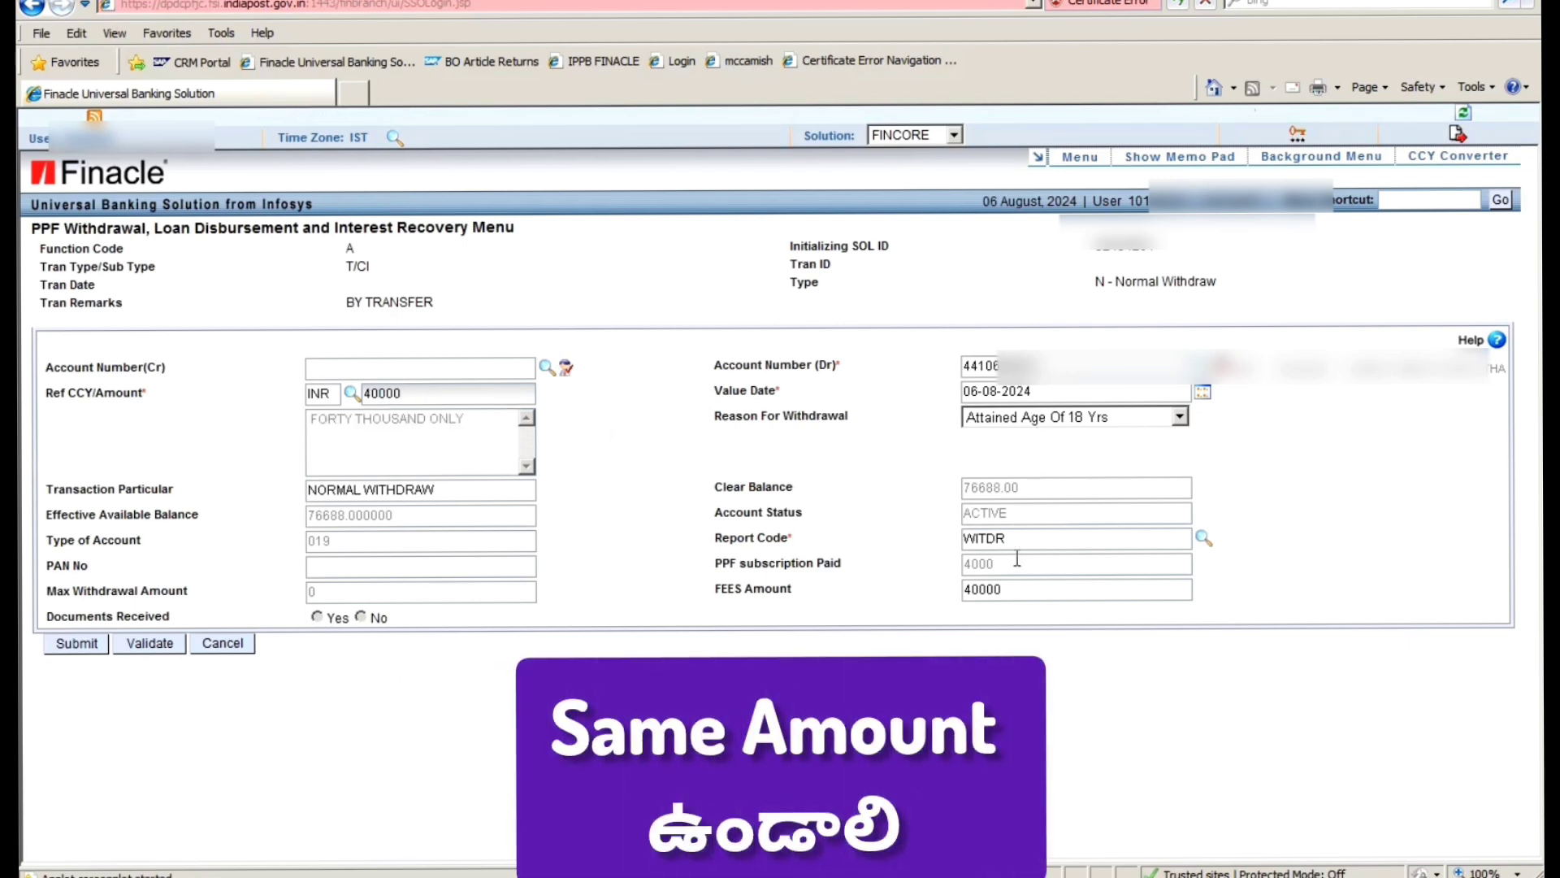
- Enter the placeholder SB ACCOUNT NO as the credit account, triggering the account-does-not-exist error
{"action": "left_click", "coordinate": [493, 367]}
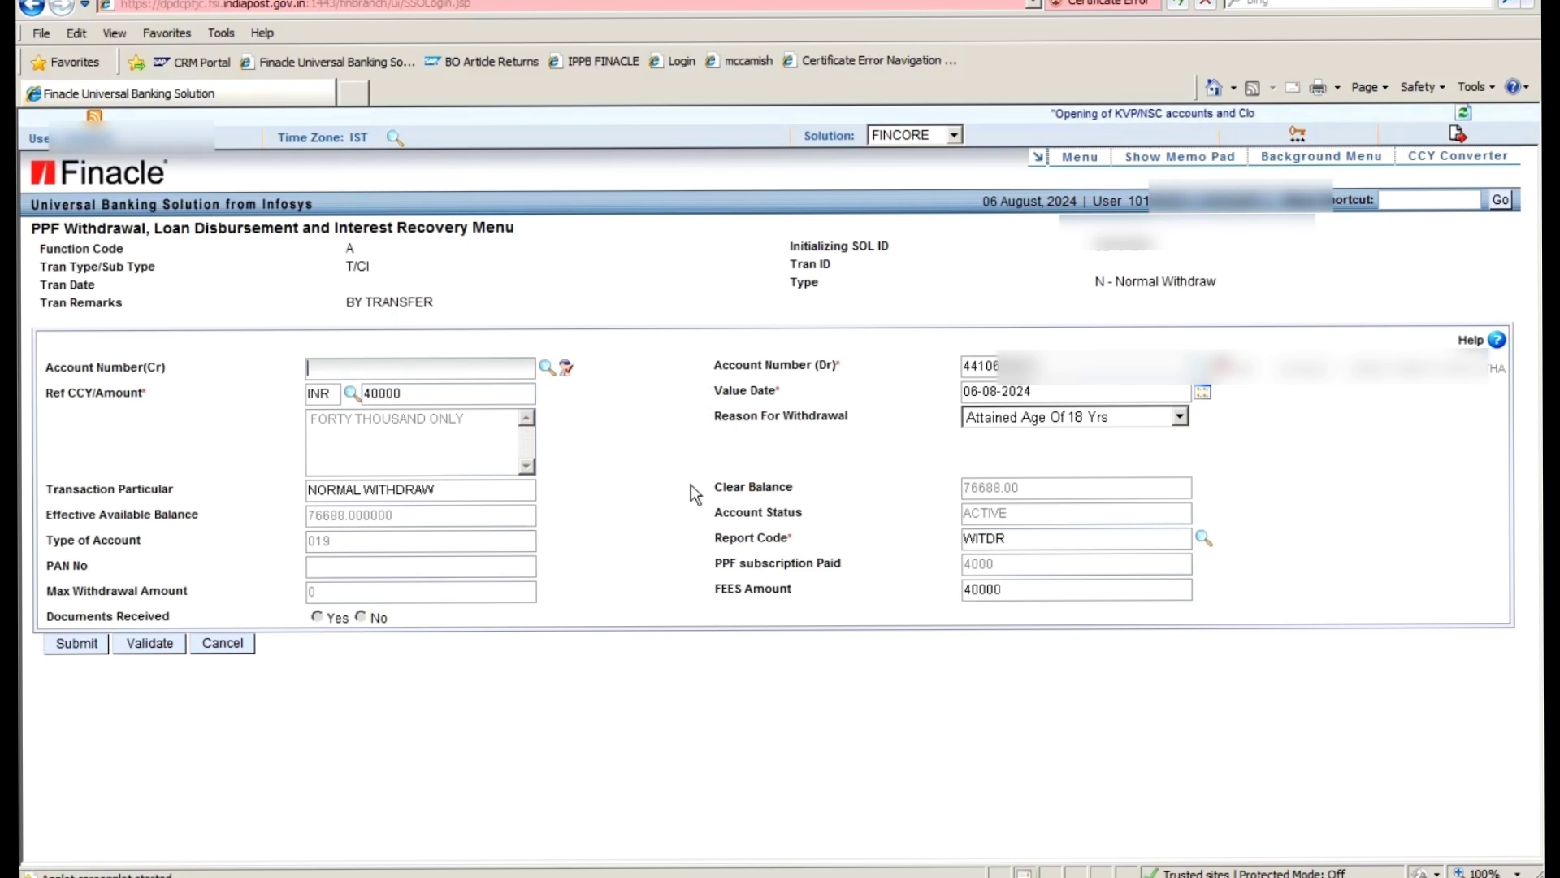
{"action": "type", "text": "S"}
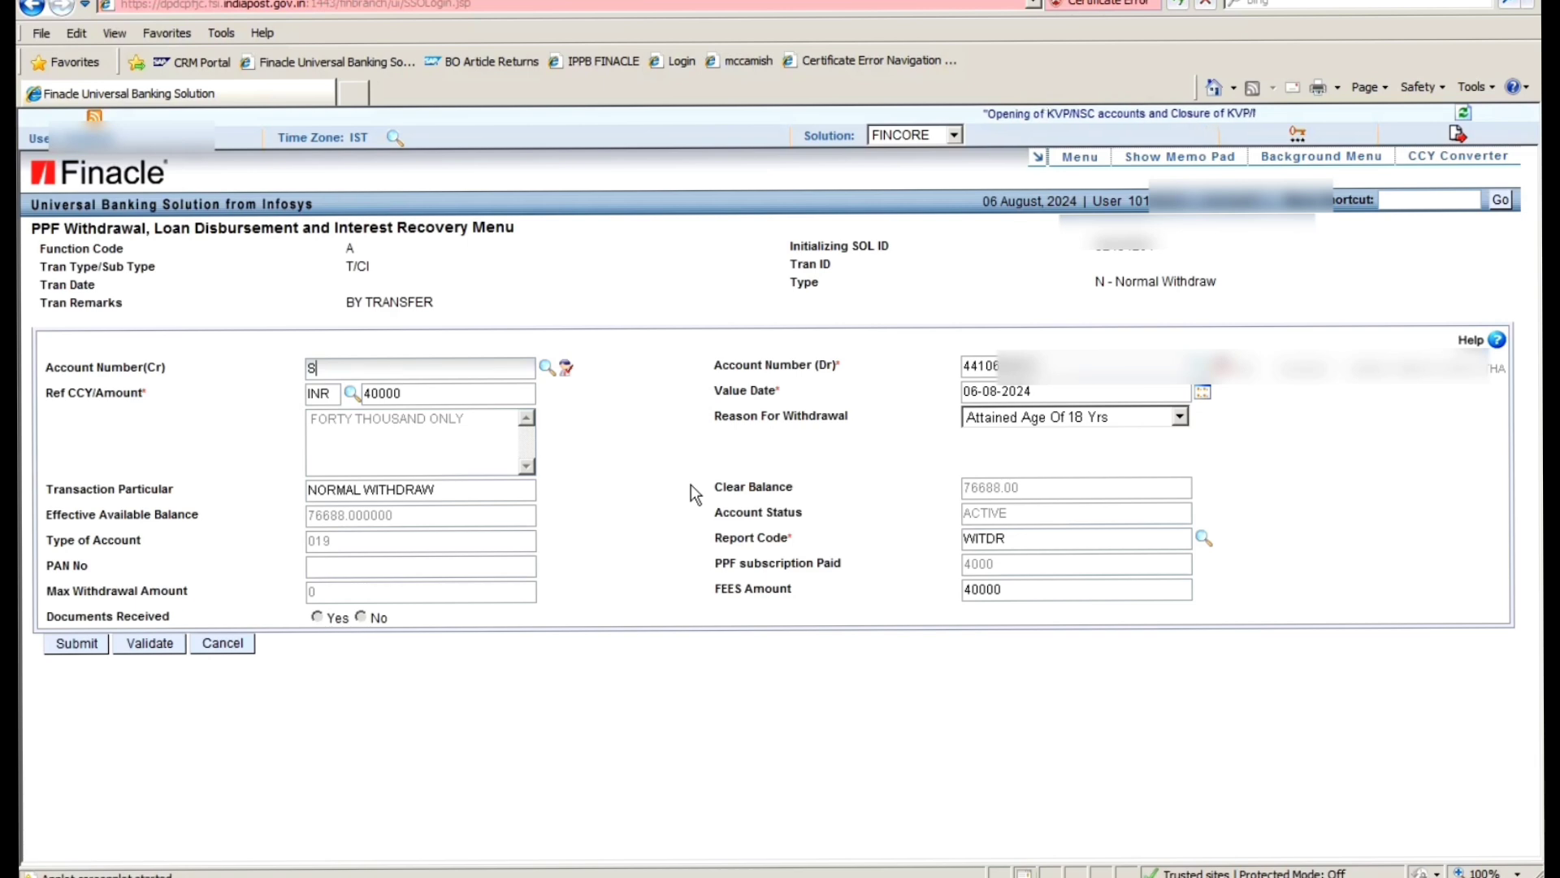
{"action": "type", "text": "B ACC"}
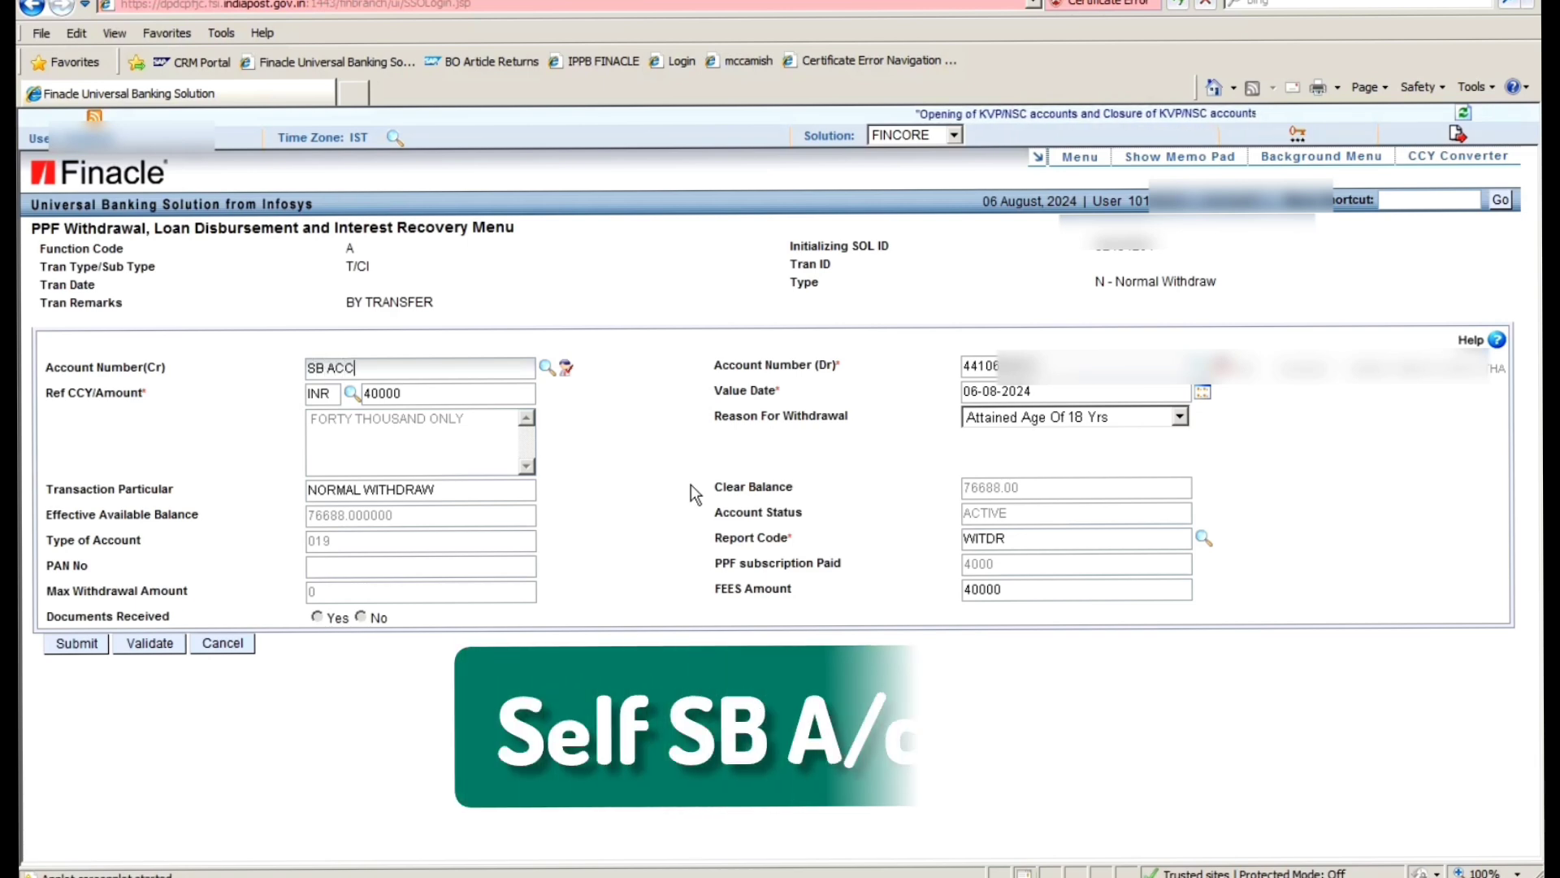
{"action": "type", "text": "OUNT NO"}
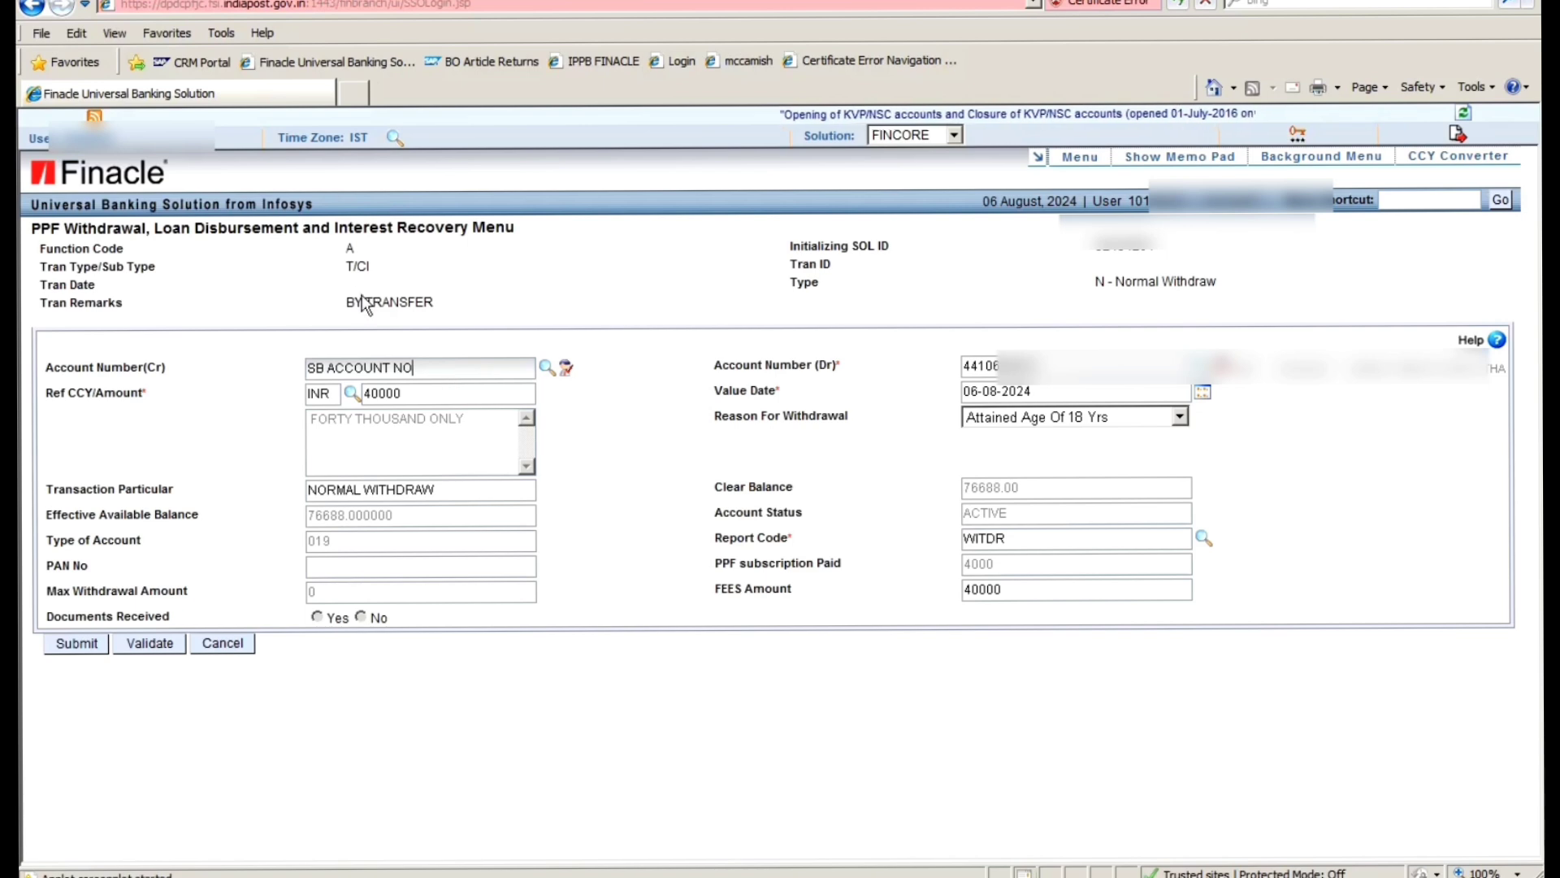
{"action": "key", "text": "Tab"}
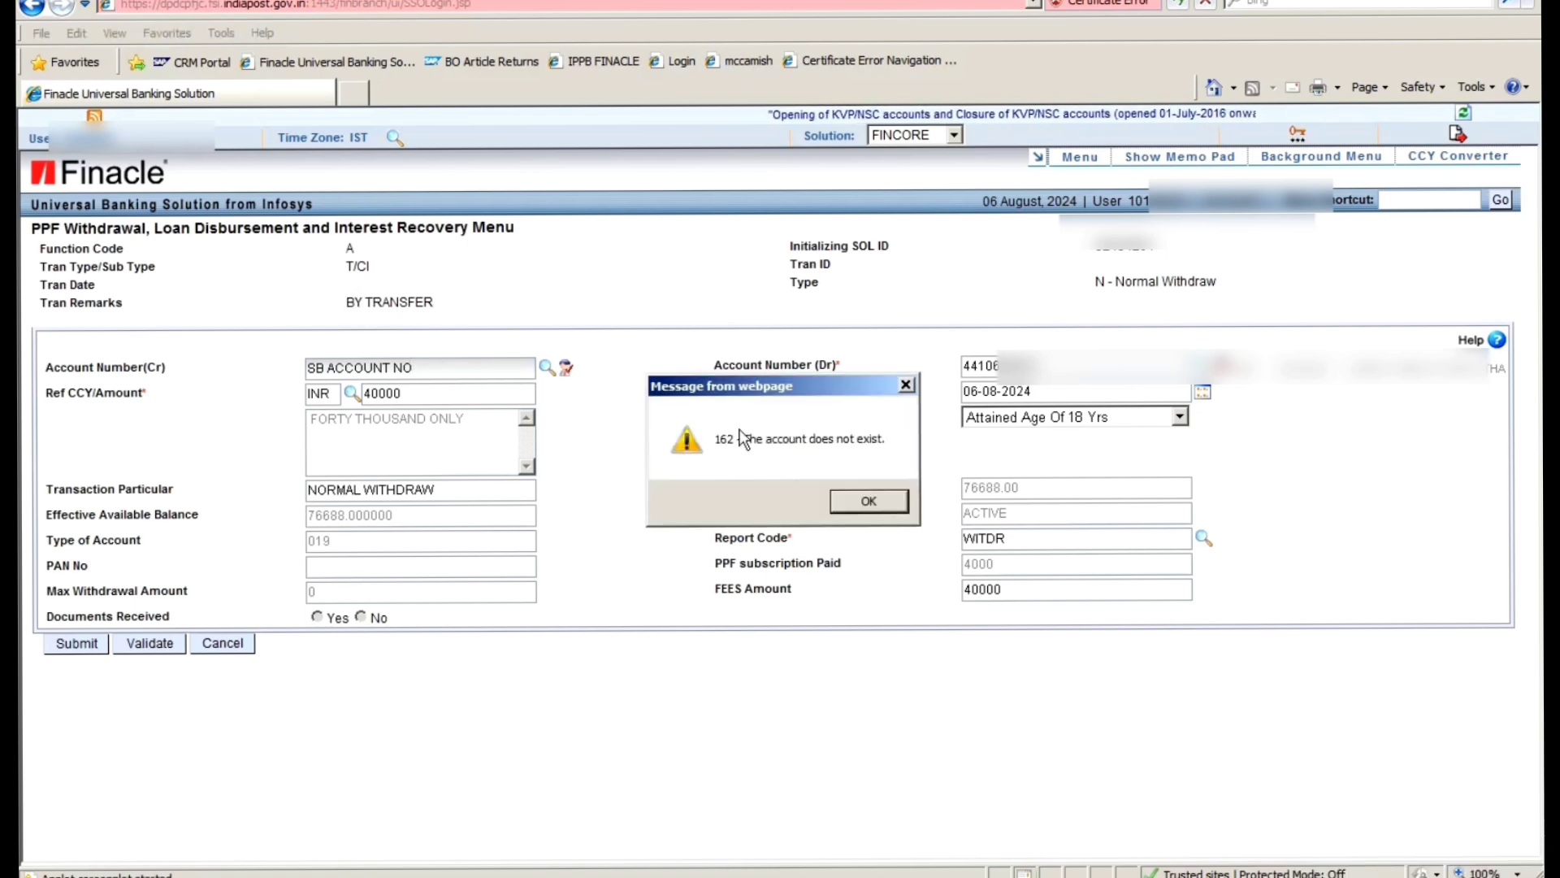
- Dismiss the account error and delete SB ACCOUNT NO from the credit account field
{"action": "left_click", "coordinate": [906, 384]}
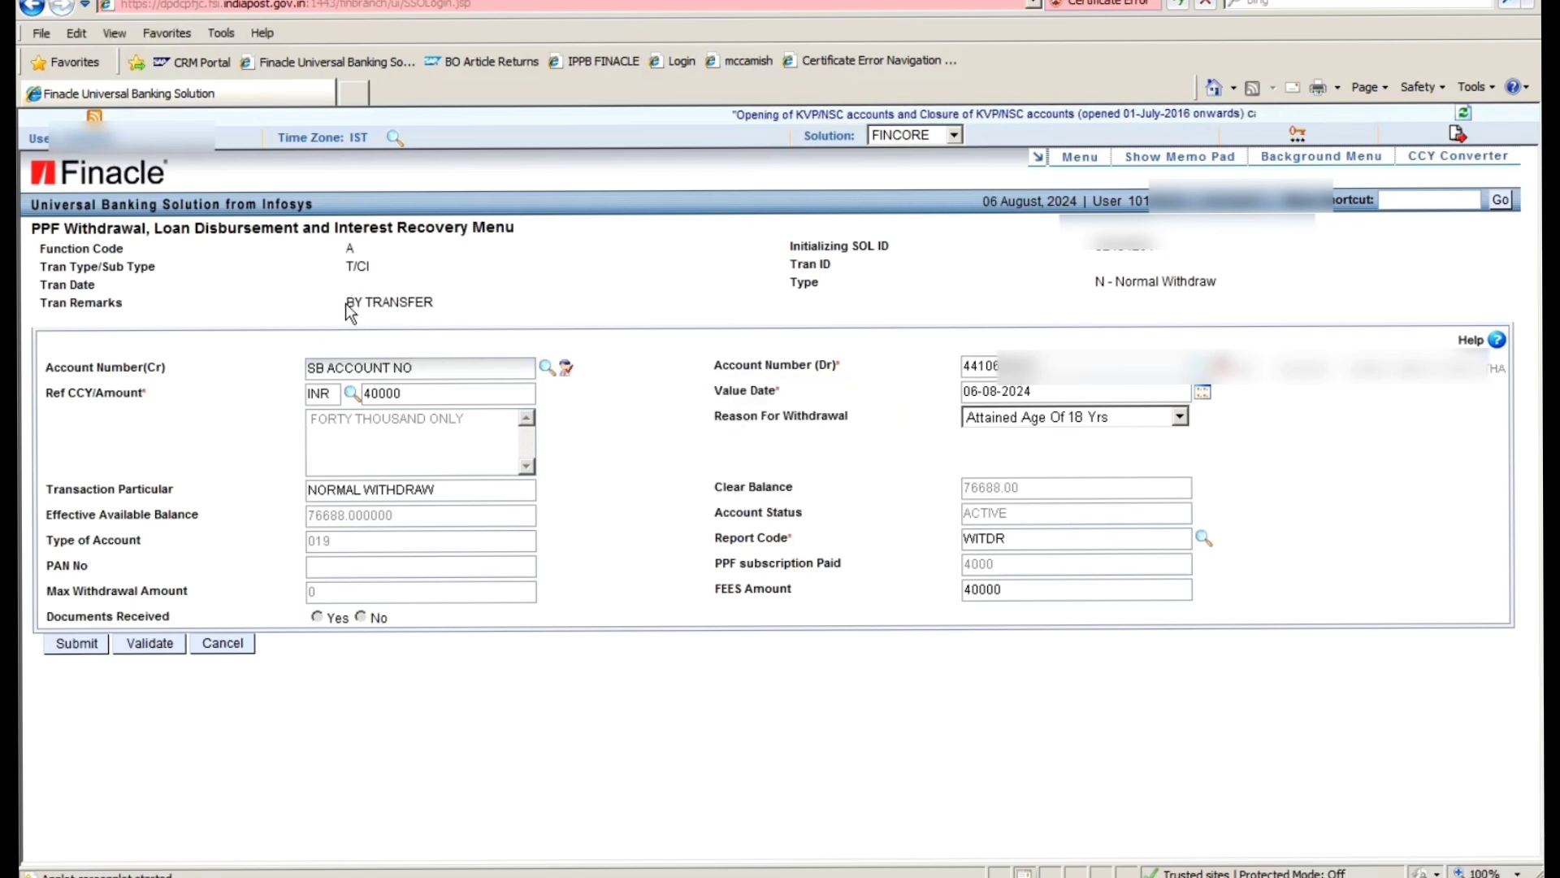
{"action": "left_click_drag", "start_coordinate": [346, 301], "coordinate": [477, 308]}
{"action": "left_click_drag", "start_coordinate": [430, 371], "coordinate": [220, 351]}
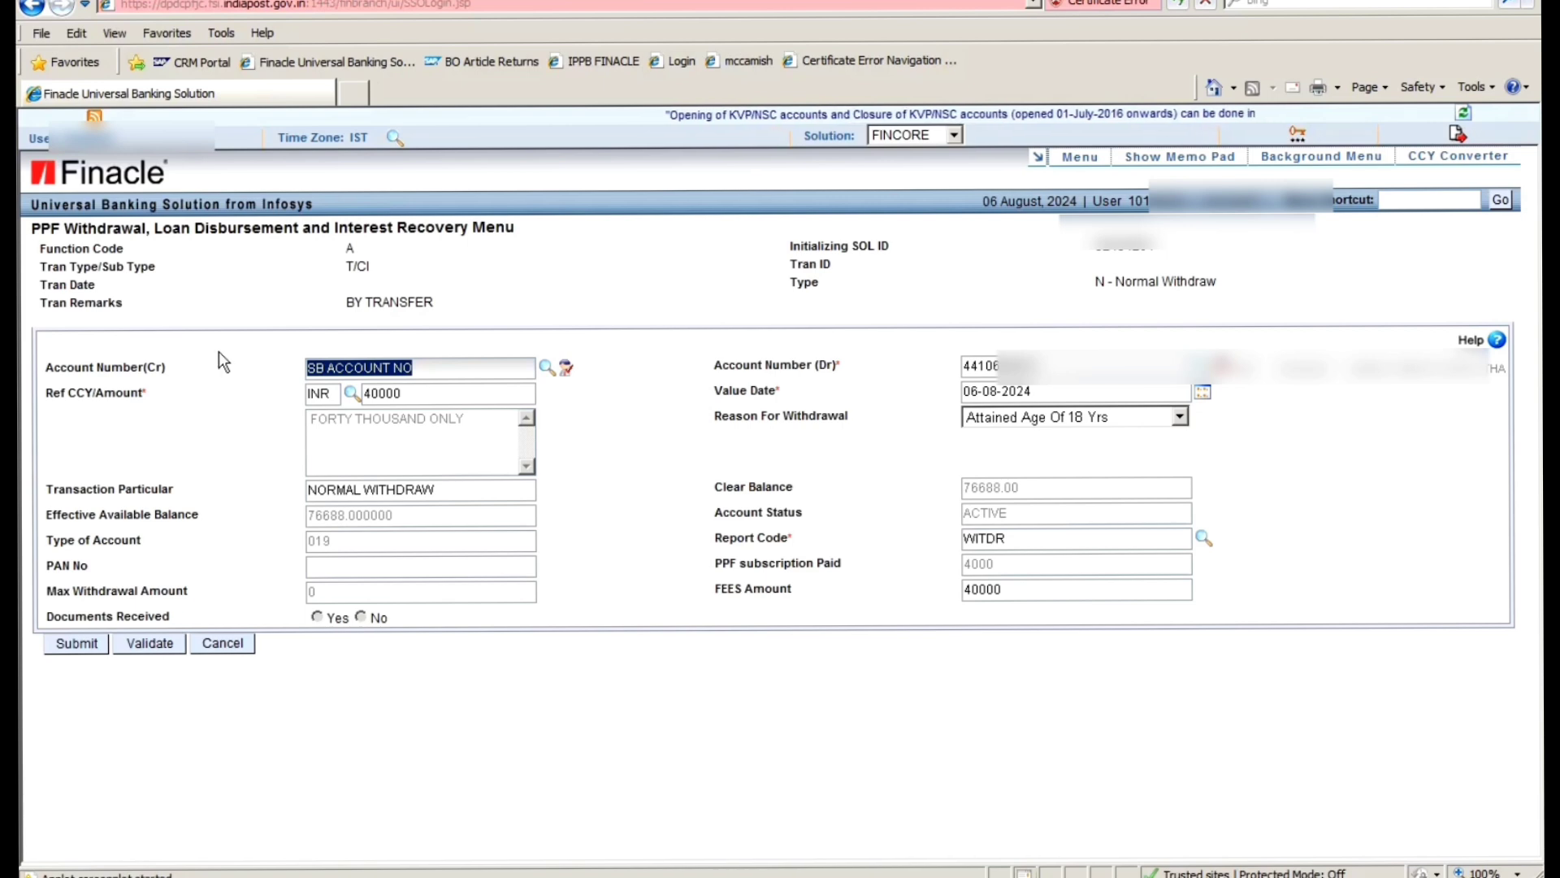
{"action": "key", "text": "Delete"}
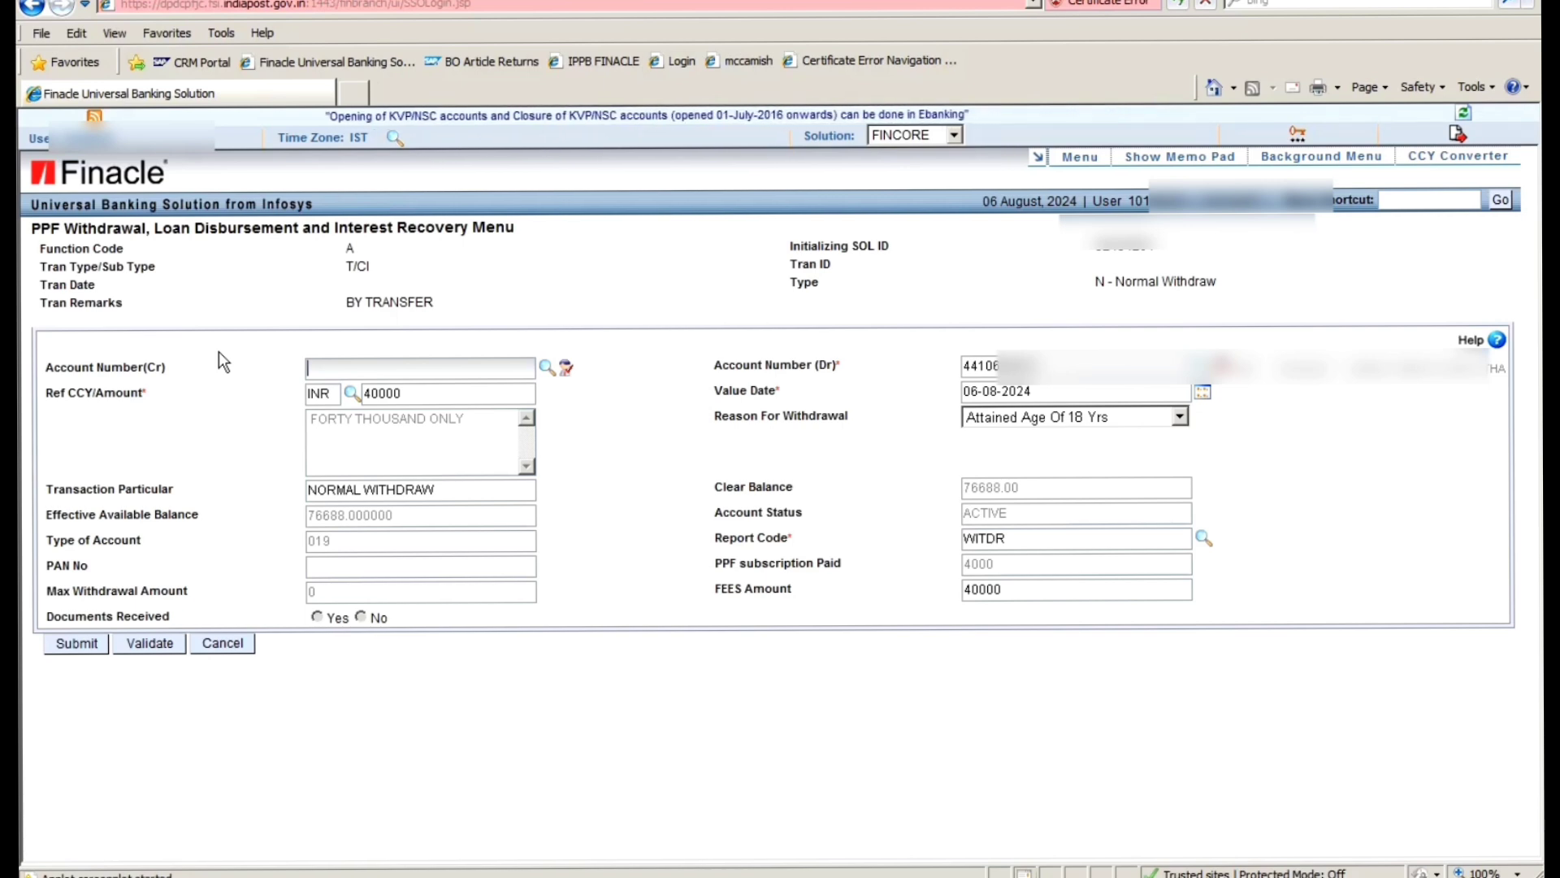
- Type GUARDIAN SB ACCOUNT as the credit account example, then overwrite it with POS
{"action": "type", "text": "GUARD"}
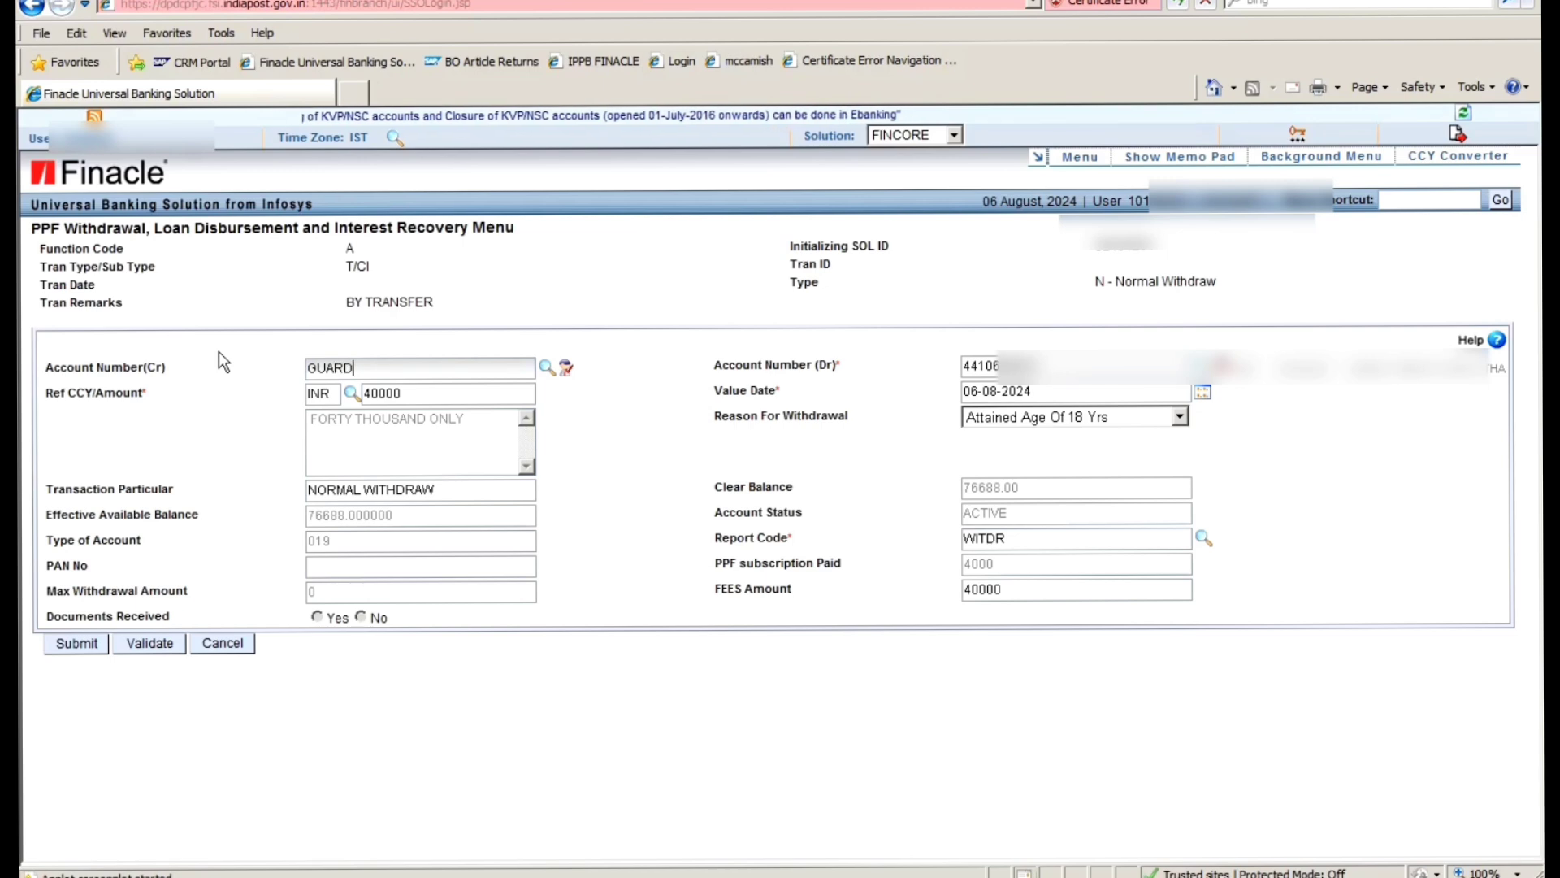
{"action": "type", "text": "IAN "}
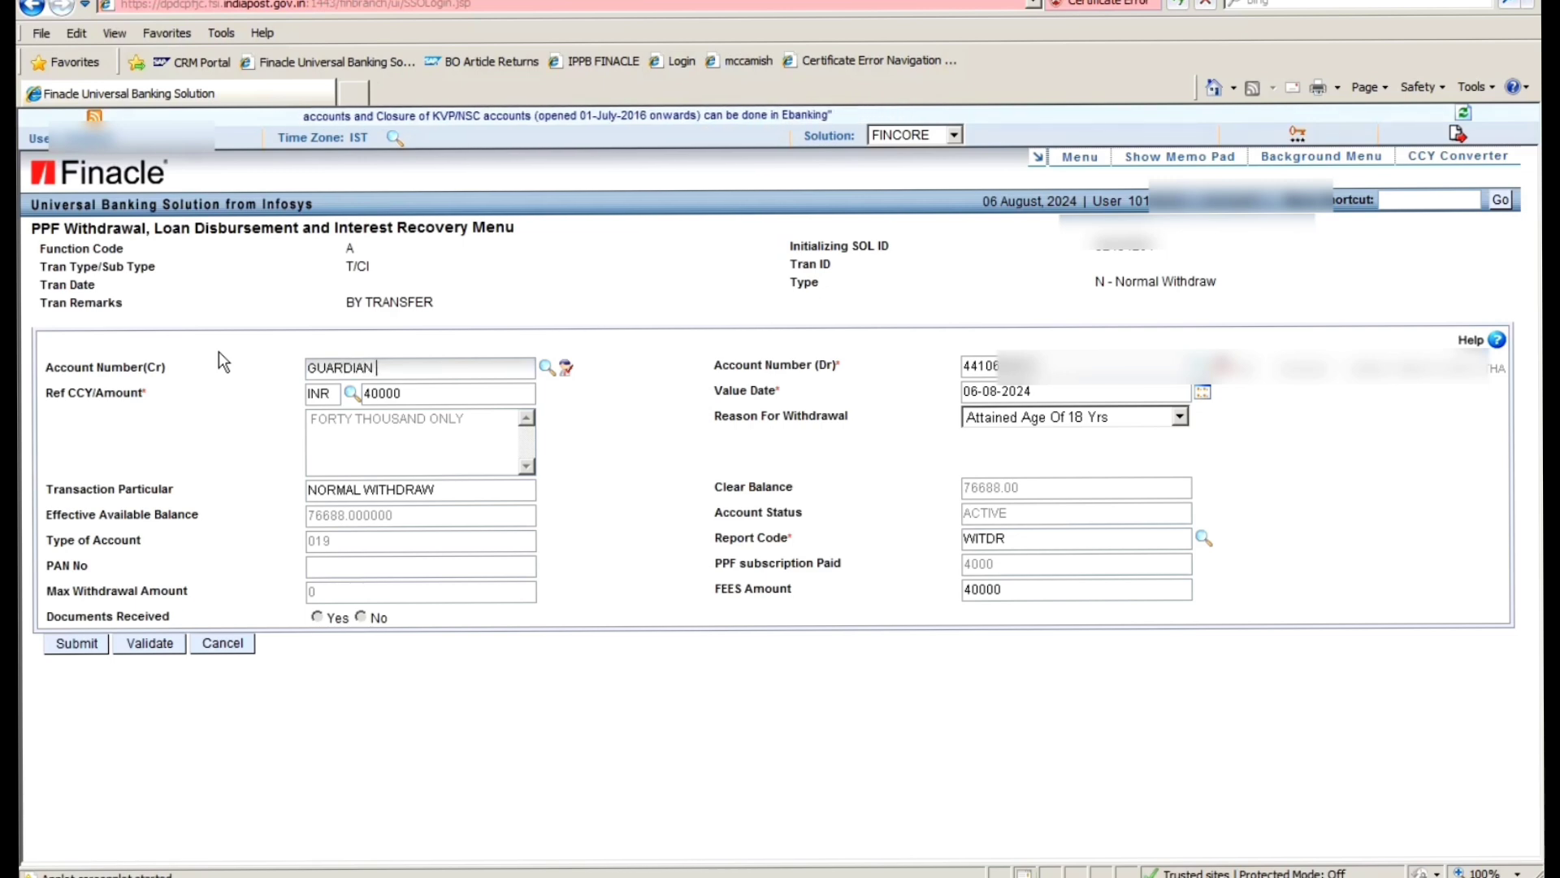
{"action": "type", "text": "SB ACCP"}
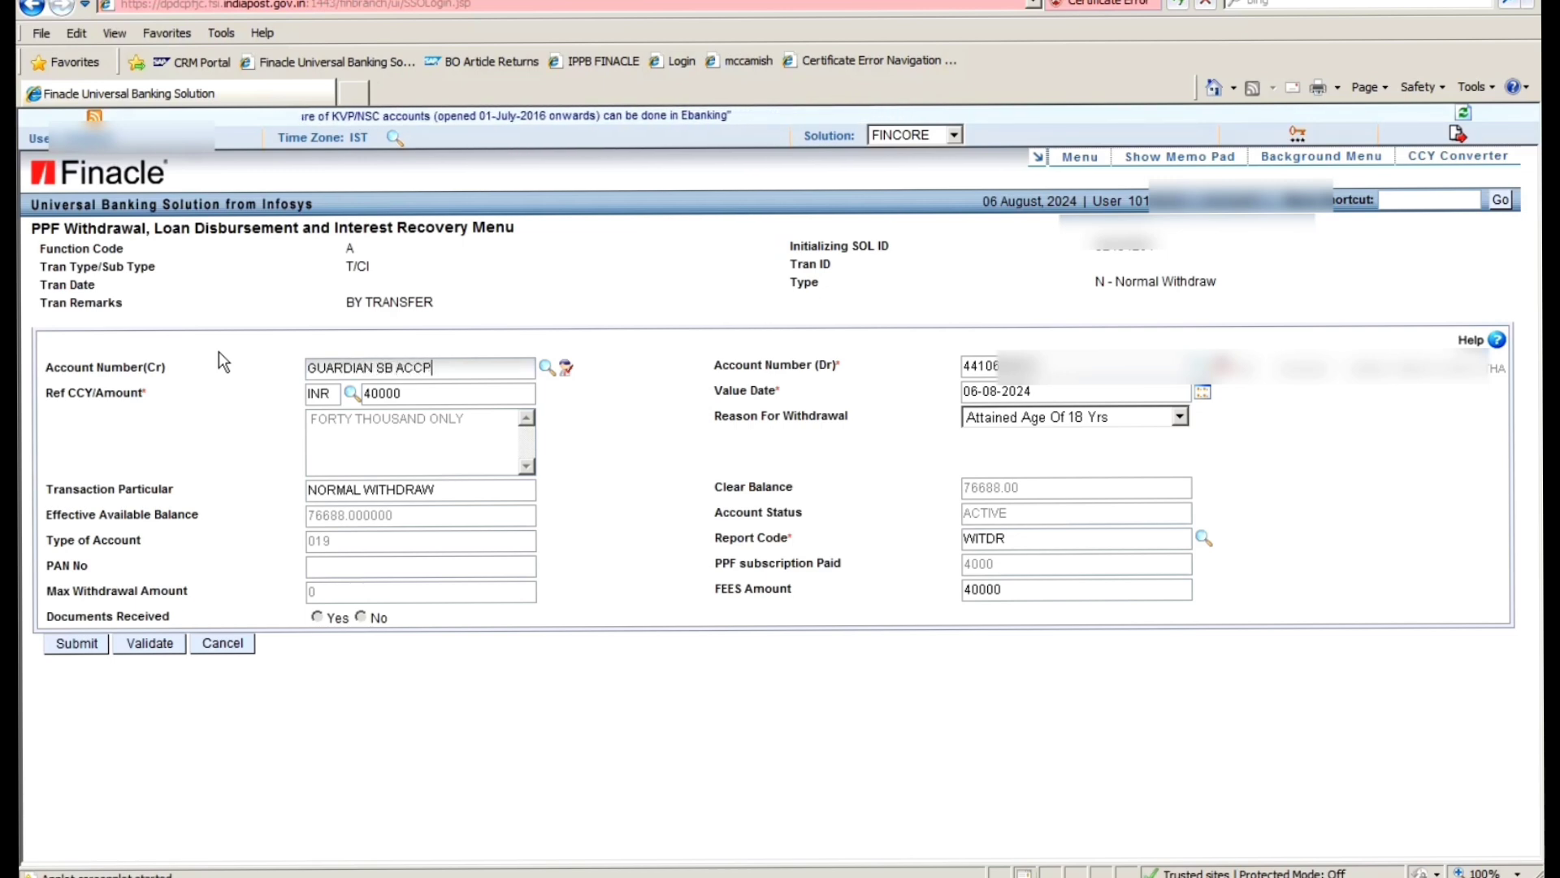
{"action": "key", "text": "BackSpace"}
{"action": "type", "text": "OU"}
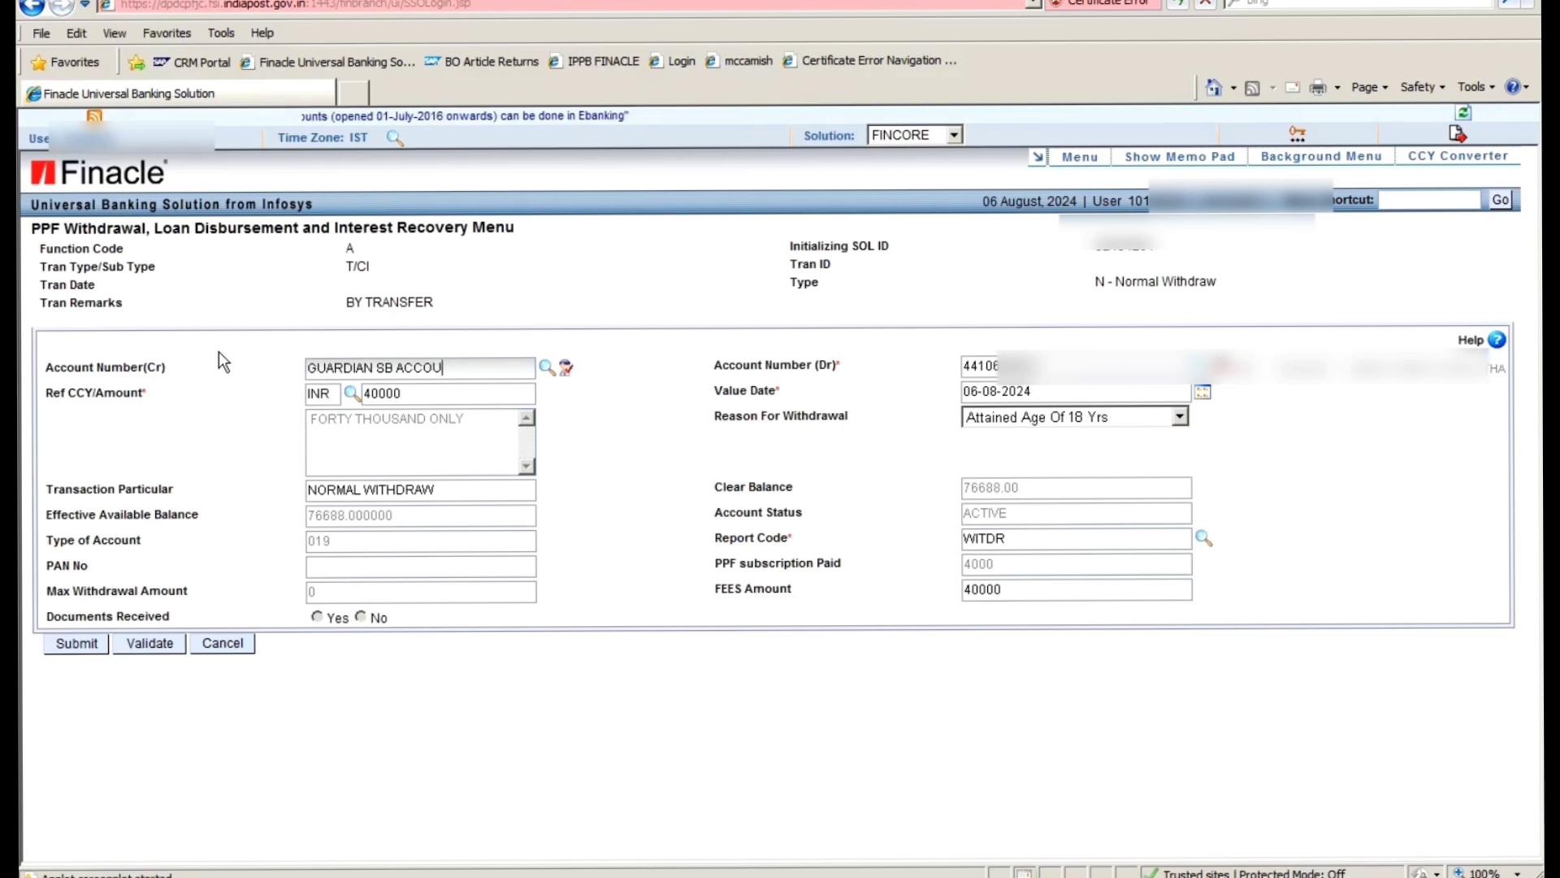
{"action": "type", "text": "NT"}
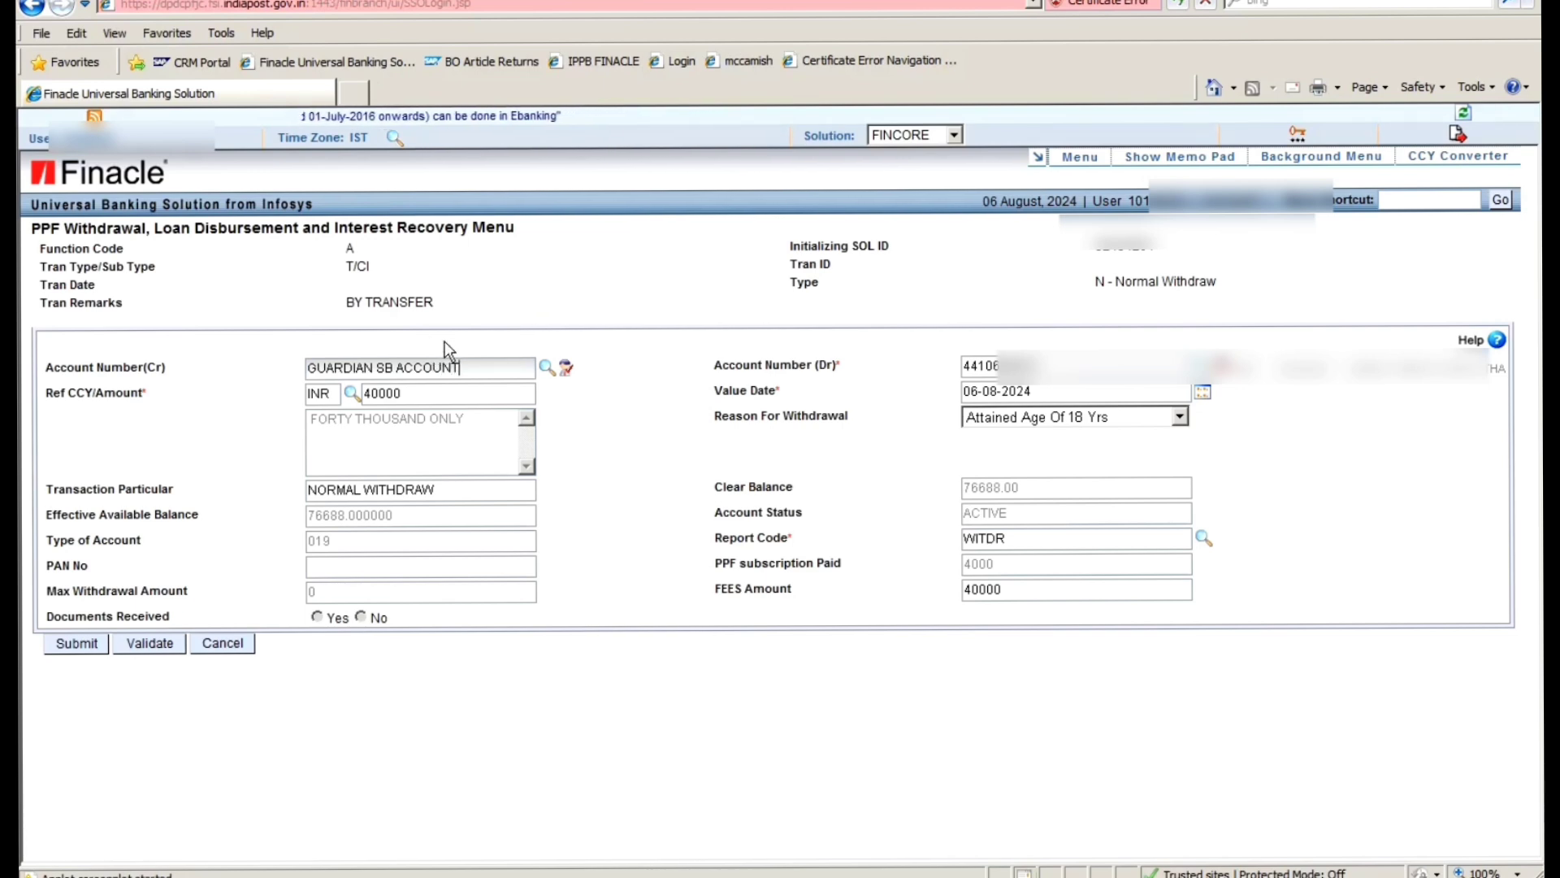
{"action": "key", "text": "ctrl+a"}
{"action": "type", "text": "PO"}
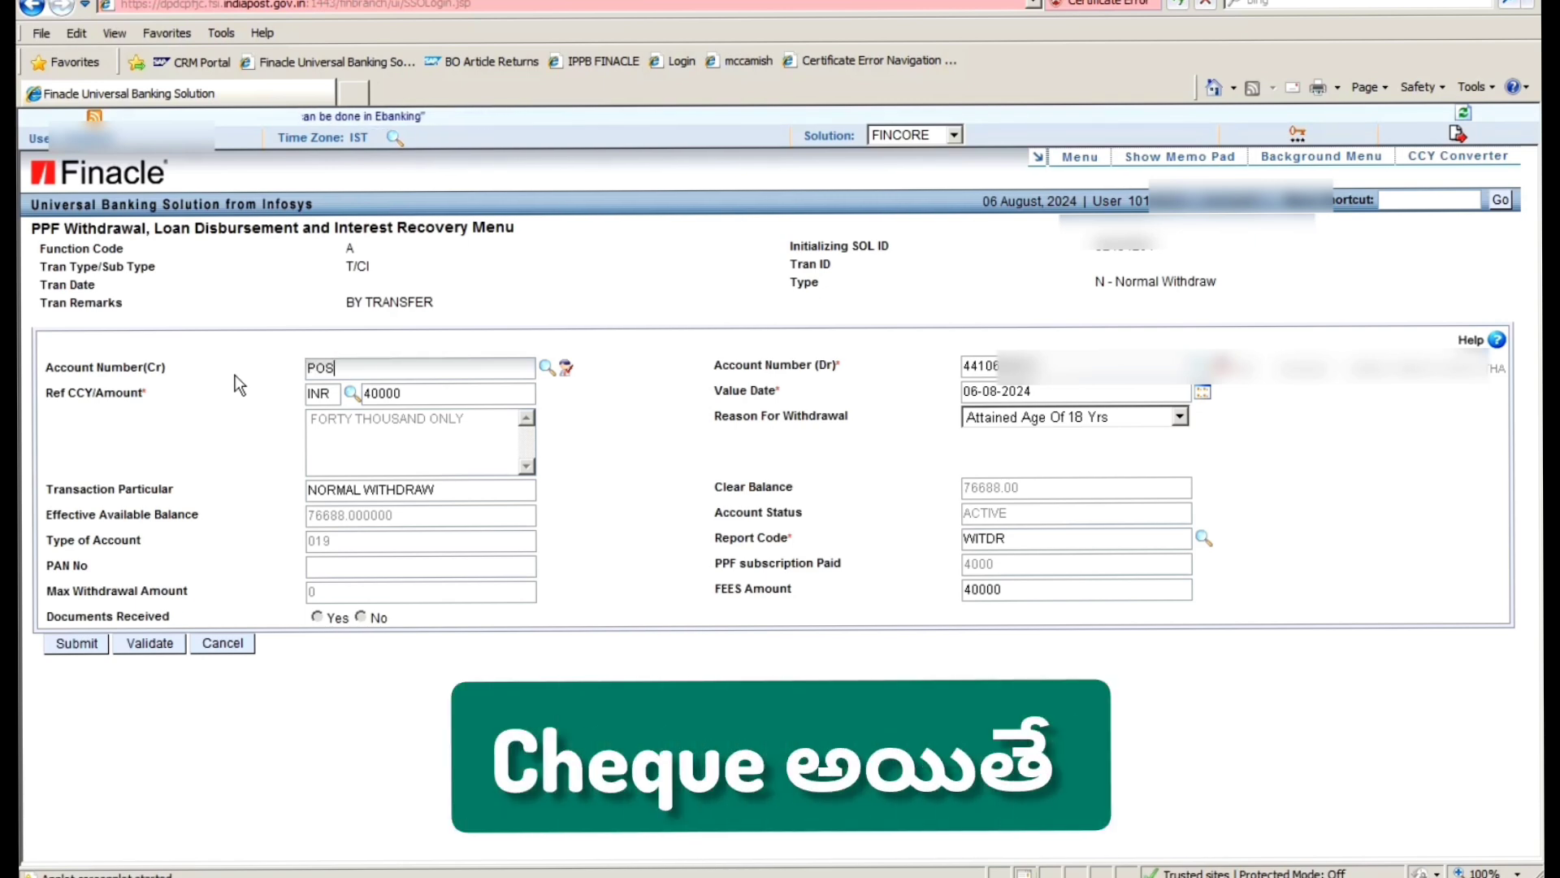
{"action": "type", "text": "S"}
- Replace POS with the postmaster format SOL ID+0340, then empty the credit account field
{"action": "key", "text": "BackSpace"}
{"action": "key", "text": "BackSpace"}
{"action": "key", "text": "BackSpace"}
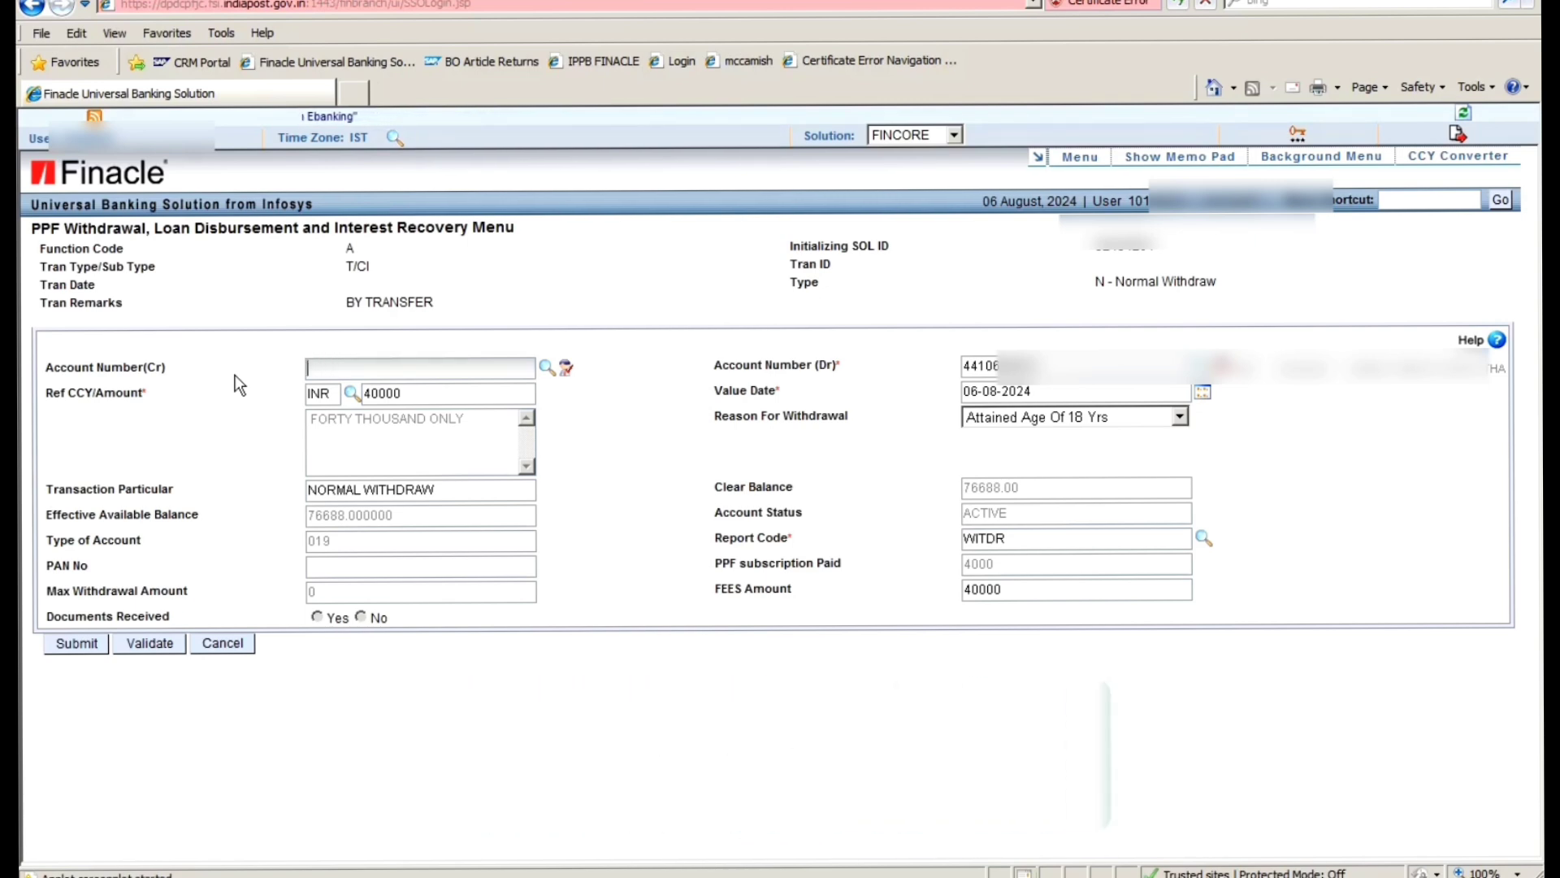
{"action": "type", "text": "SOL ID+"}
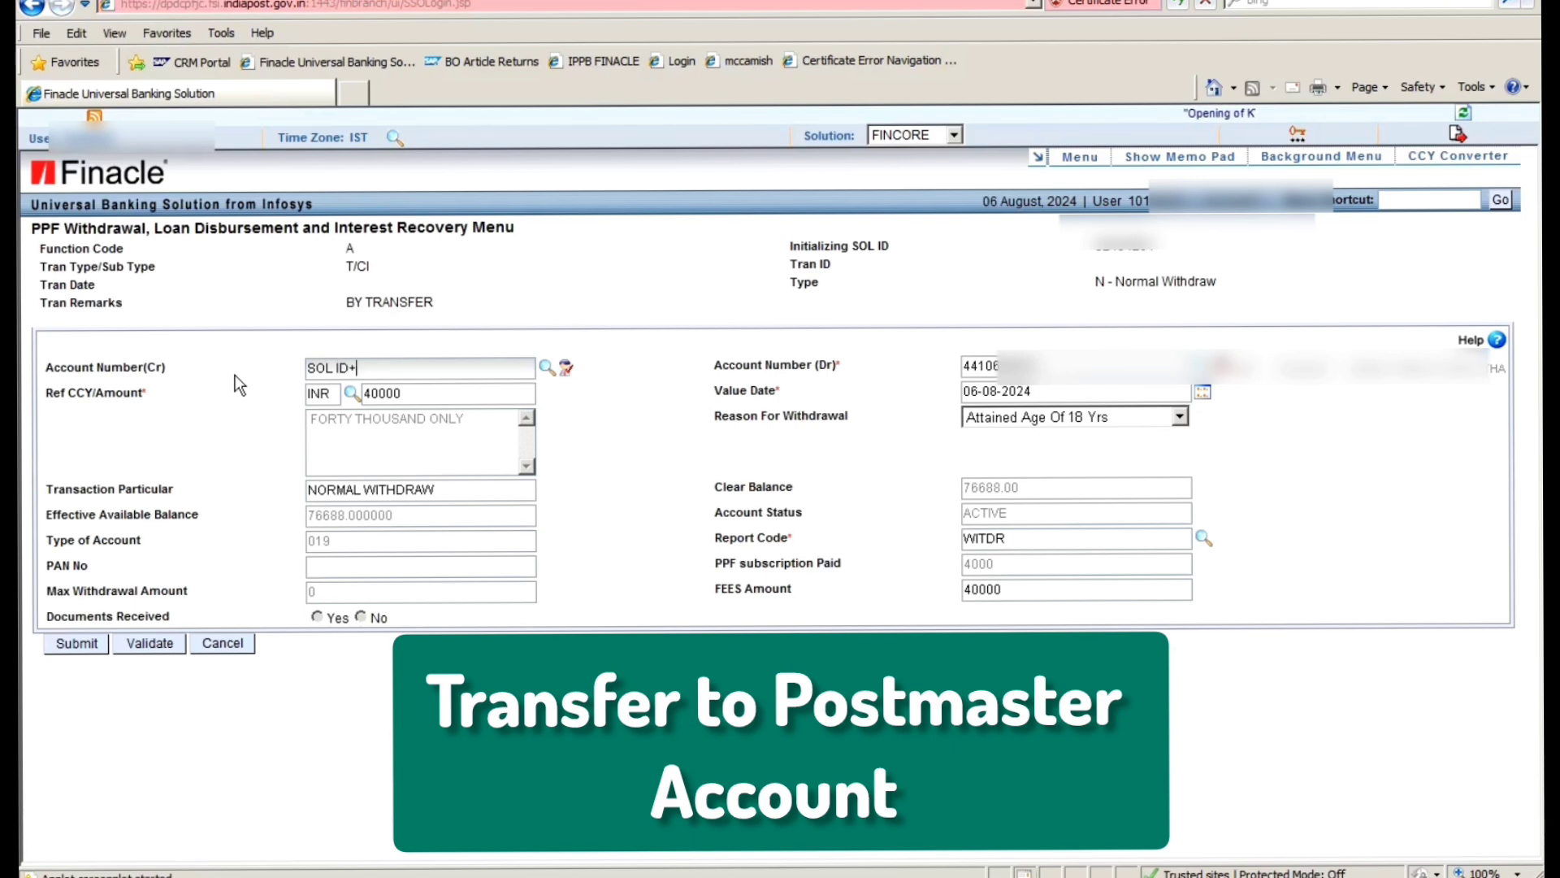
{"action": "type", "text": "340"}
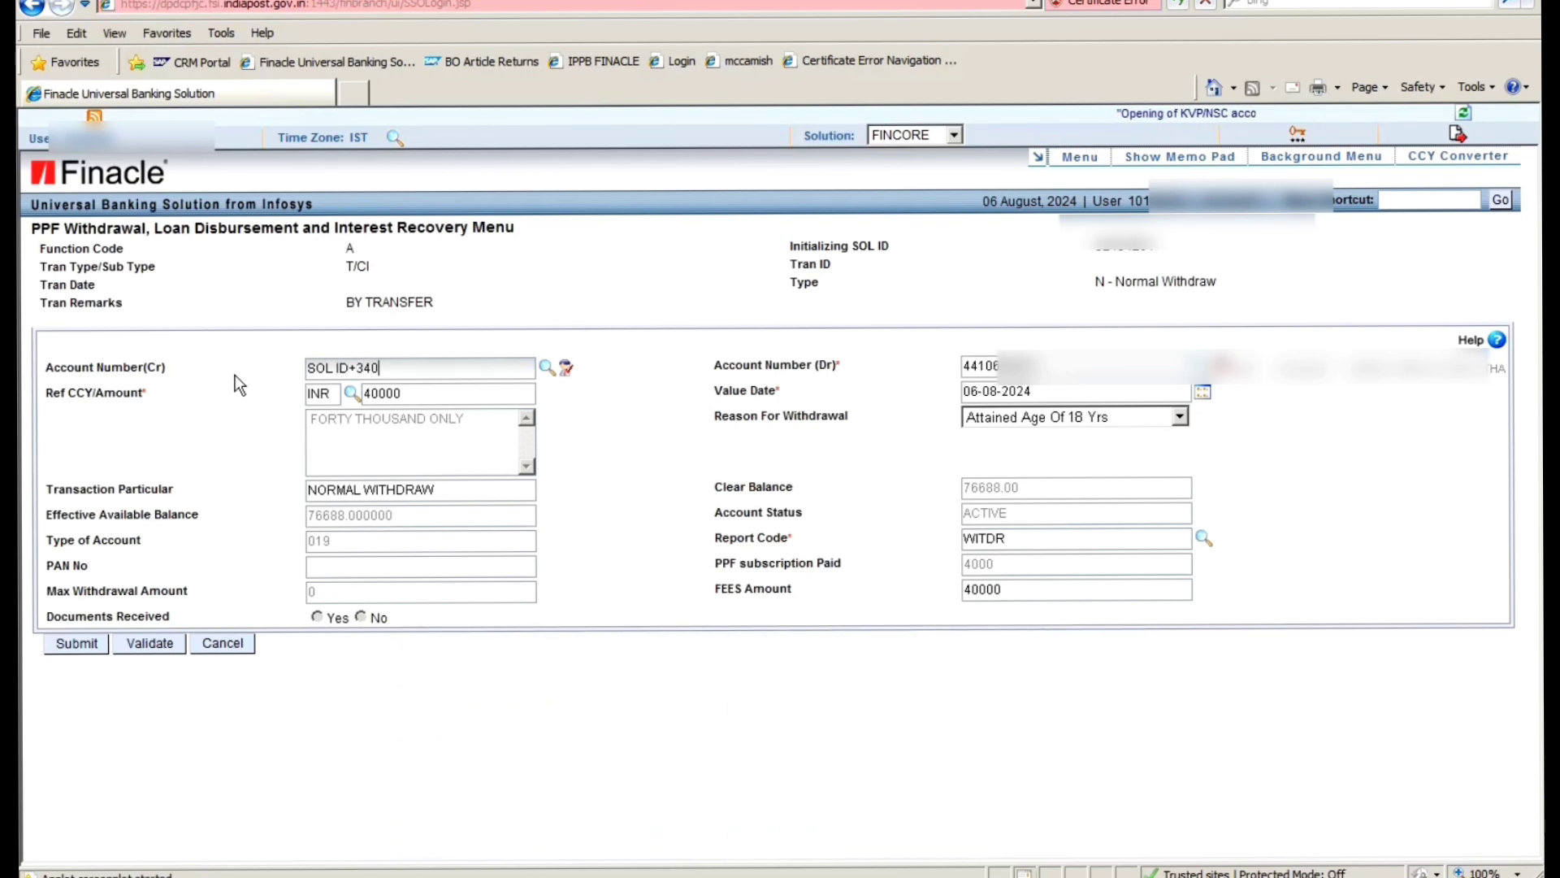
{"action": "key", "text": "BackSpace"}
{"action": "key", "text": "BackSpace"}
{"action": "key", "text": "BackSpace"}
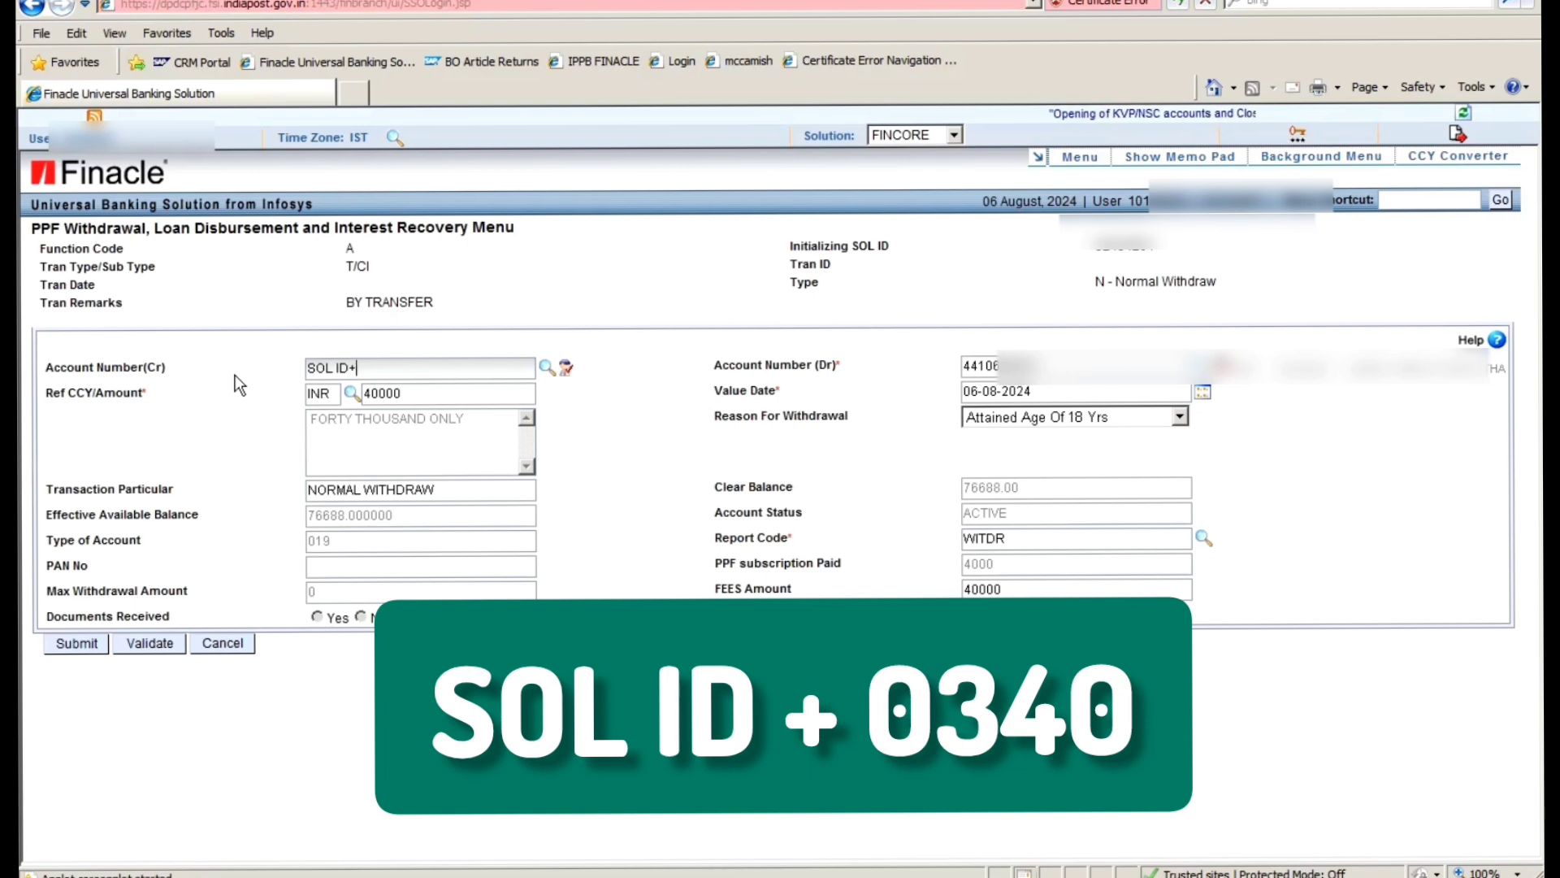
{"action": "type", "text": "0340"}
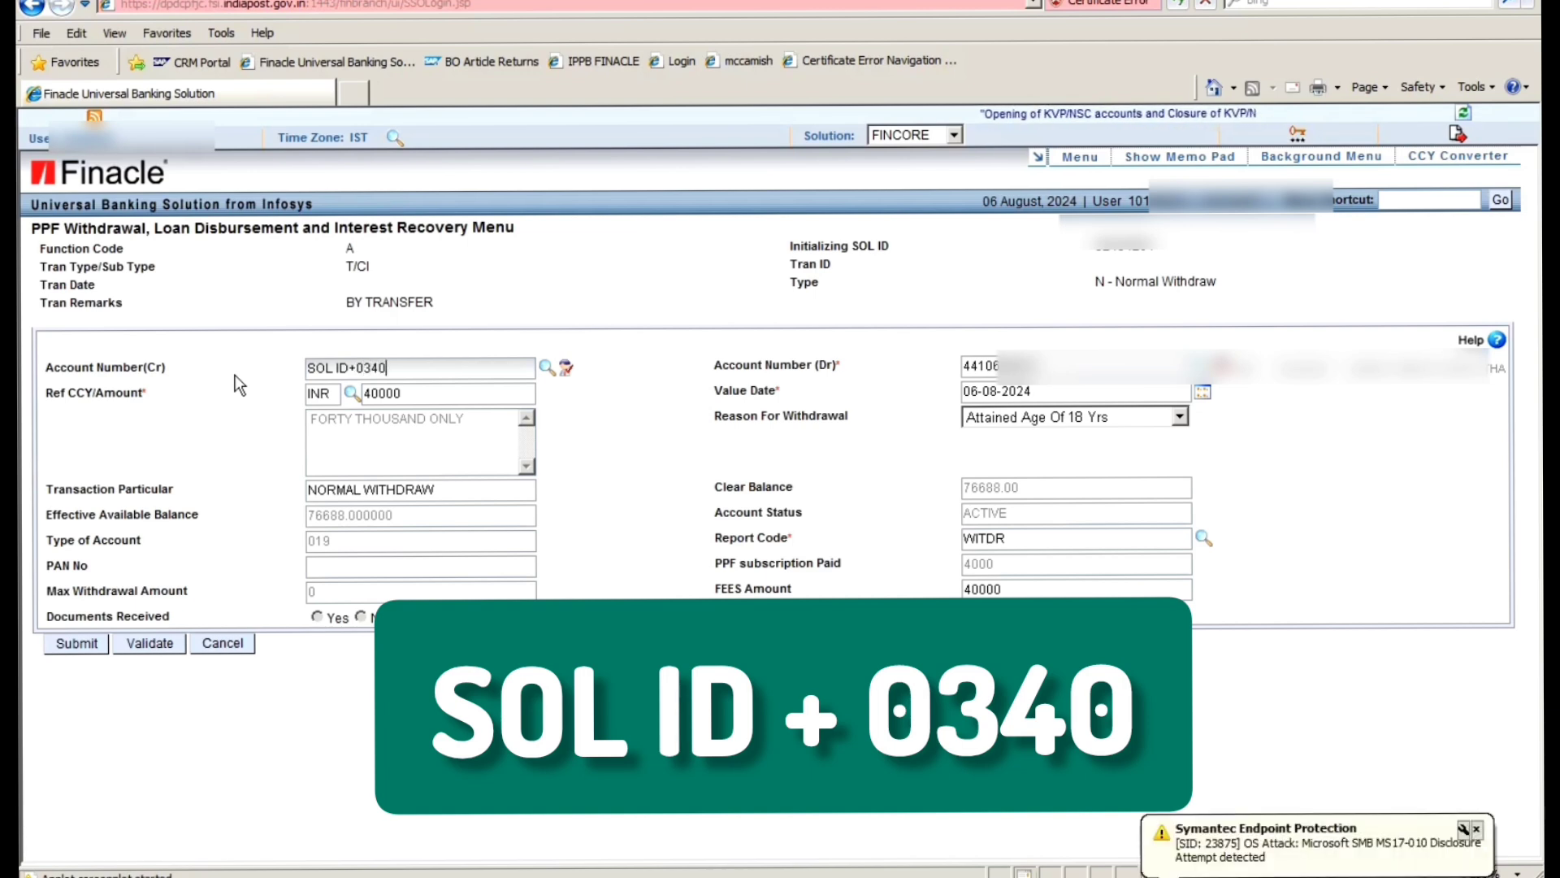
{"action": "key", "text": "BackSpace"}
{"action": "key", "text": "BackSpace"}
{"action": "key", "text": "BackSpace"}
{"action": "key", "text": "BackSpace"}
{"action": "key", "text": "BackSpace"}
{"action": "key", "text": "BackSpace"}
{"action": "key", "text": "BackSpace"}
{"action": "key", "text": "BackSpace"}
{"action": "key", "text": "BackSpace"}
{"action": "key", "text": "BackSpace"}
{"action": "key", "text": "BackSpace"}
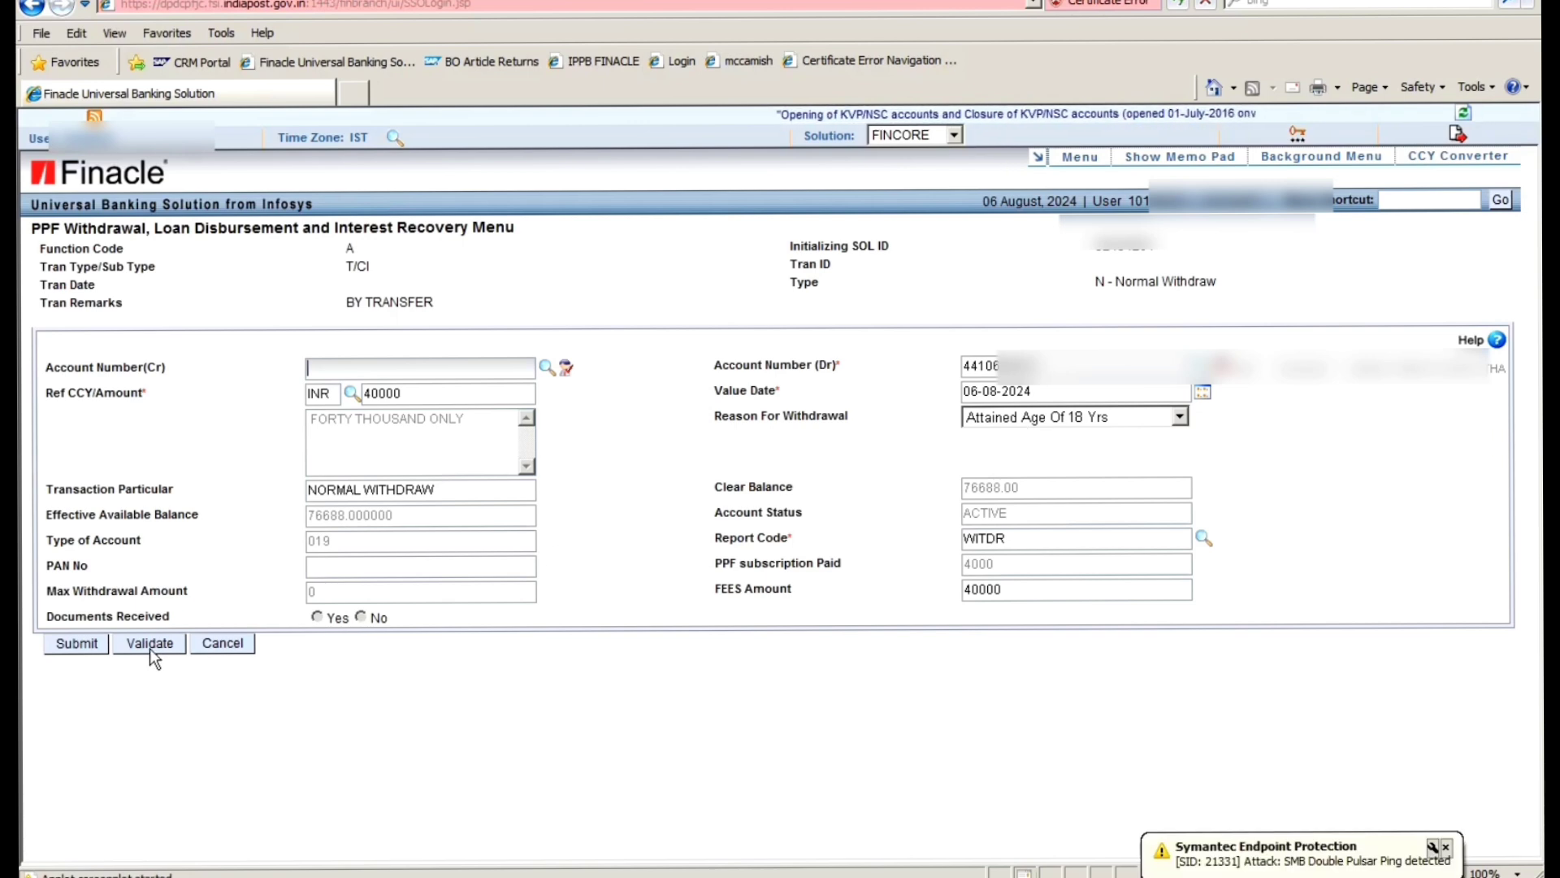
- After validation warnings, enter the customer's real SB credit account number and submit the withdrawal
{"action": "left_click", "coordinate": [1074, 395]}
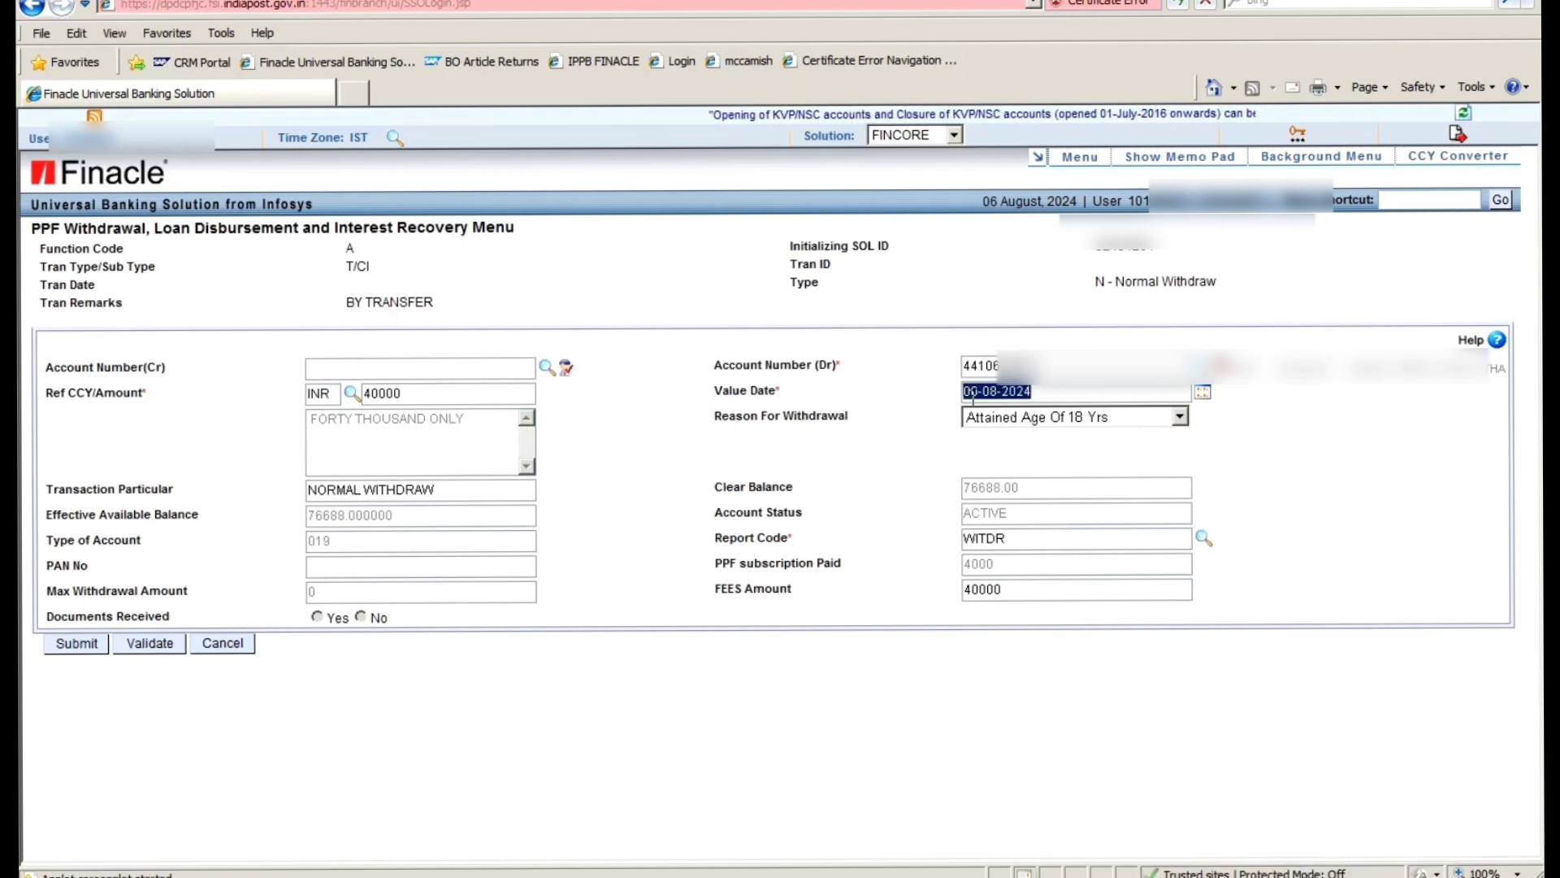
{"action": "left_click", "coordinate": [149, 642]}
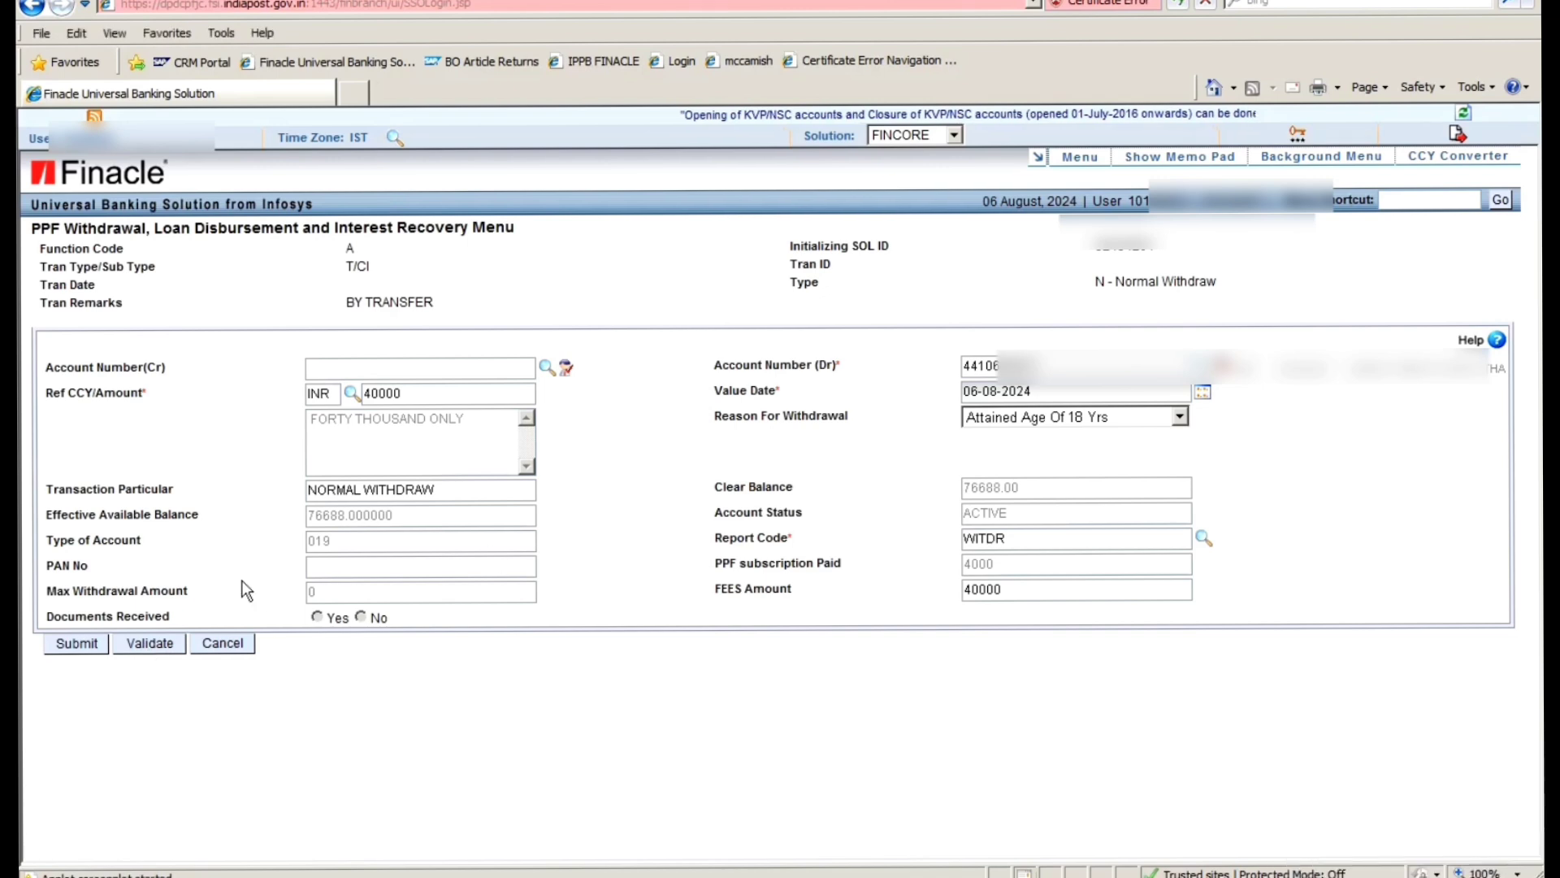
{"action": "left_click", "coordinate": [153, 642]}
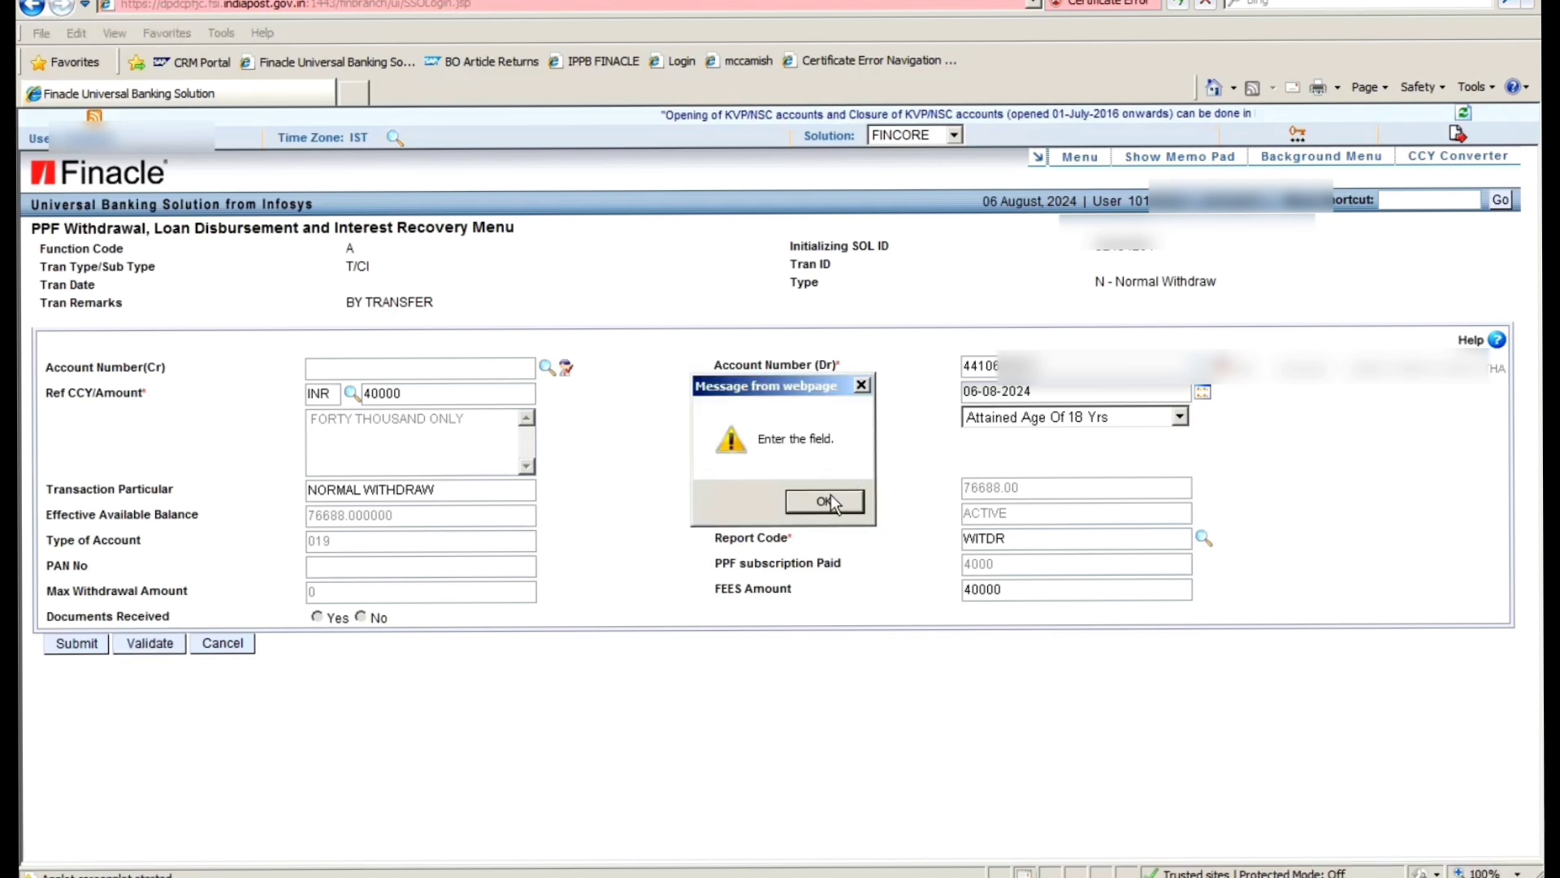
{"action": "left_click", "coordinate": [827, 501]}
{"action": "left_click", "coordinate": [845, 502]}
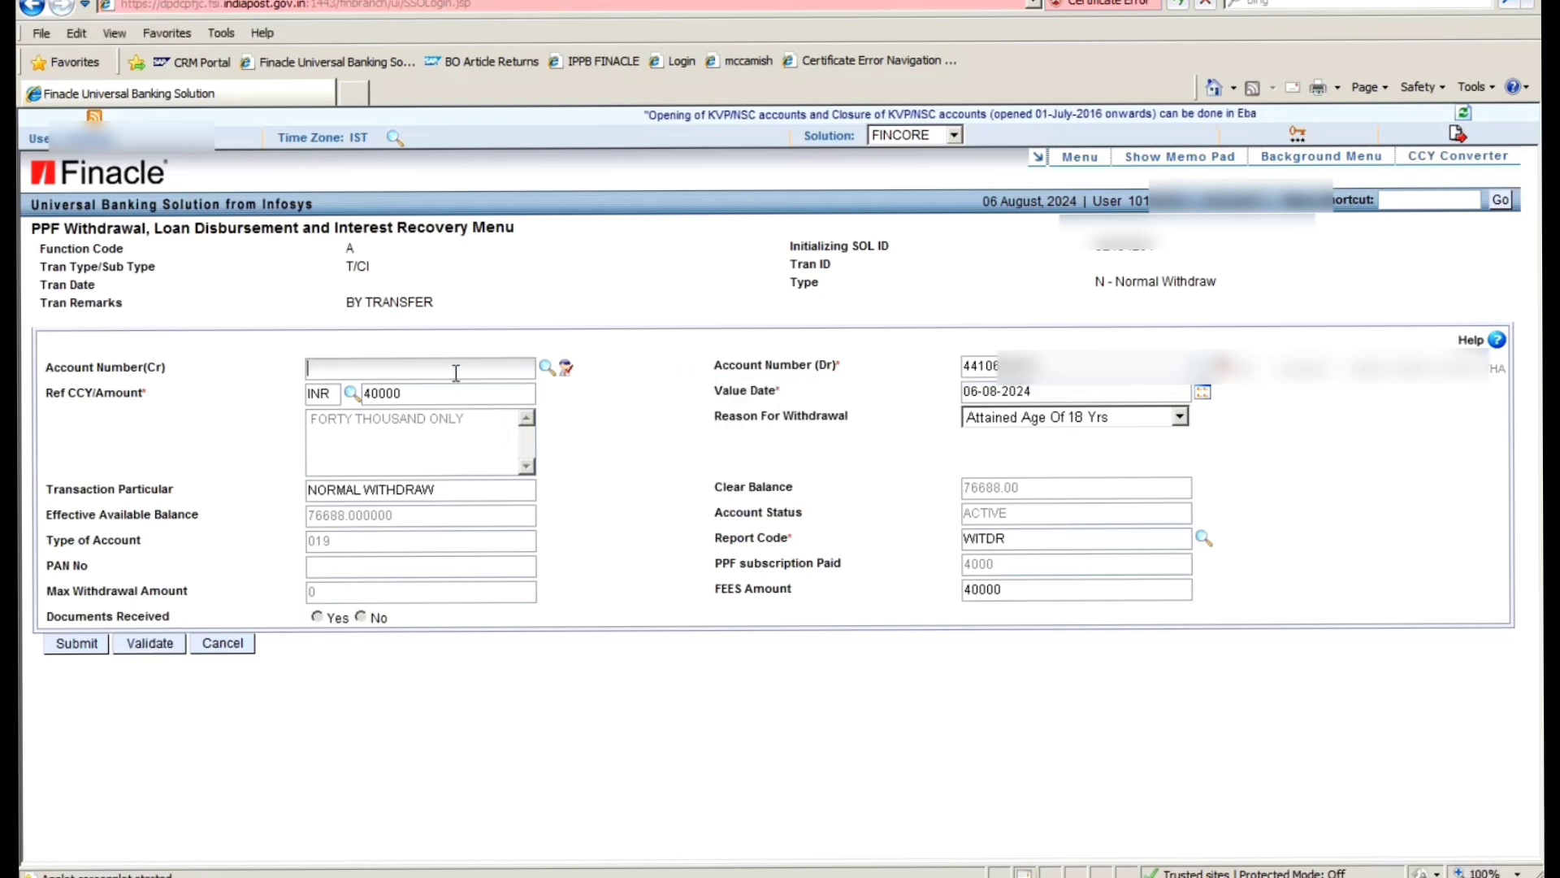
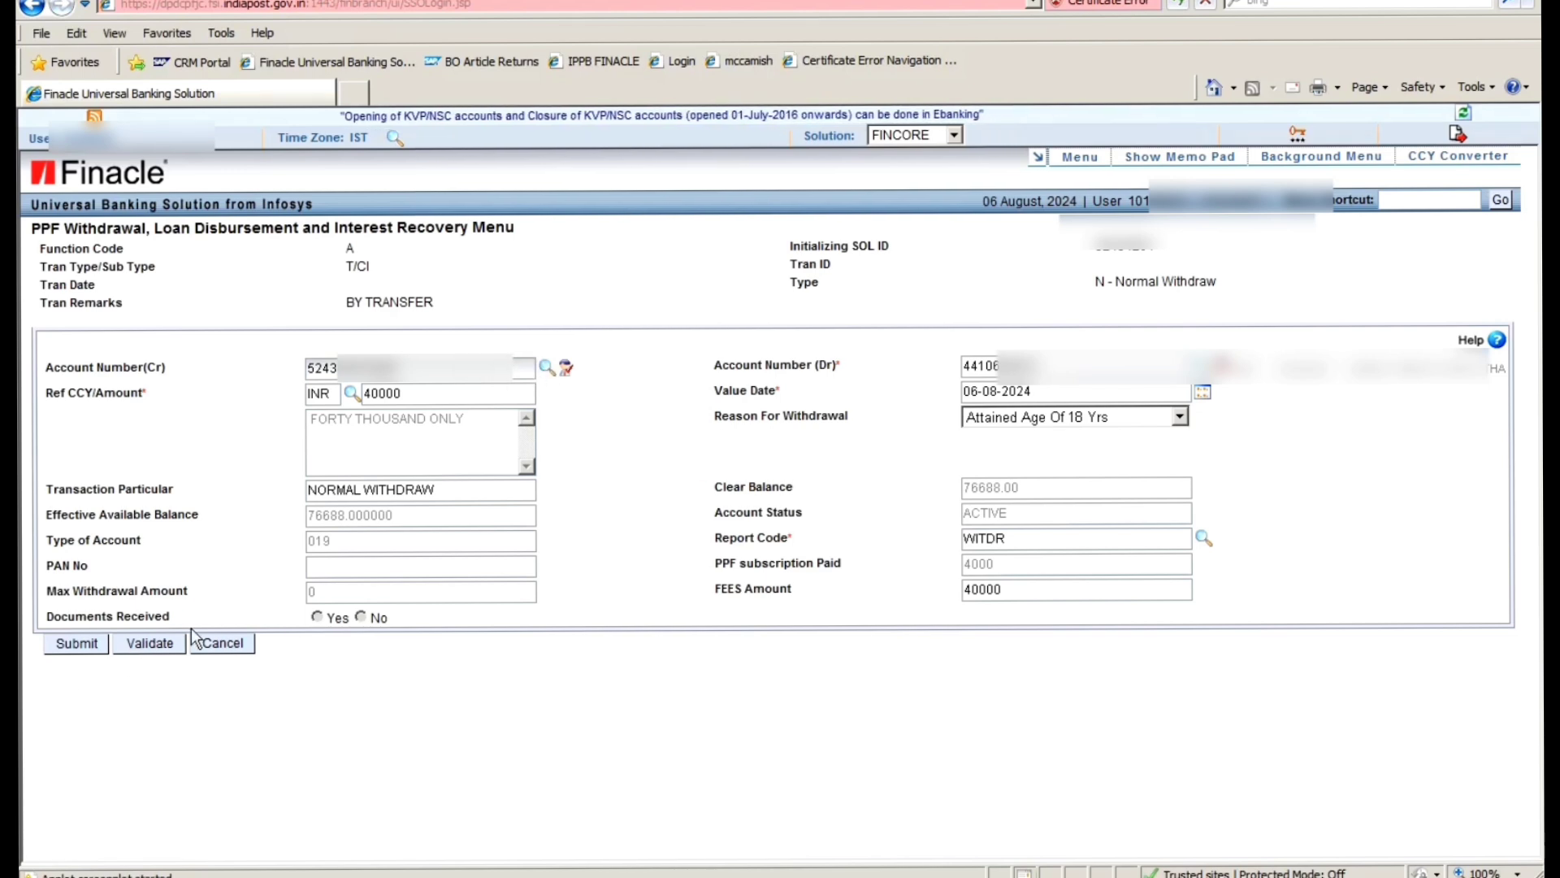
{"action": "left_click", "coordinate": [79, 642]}
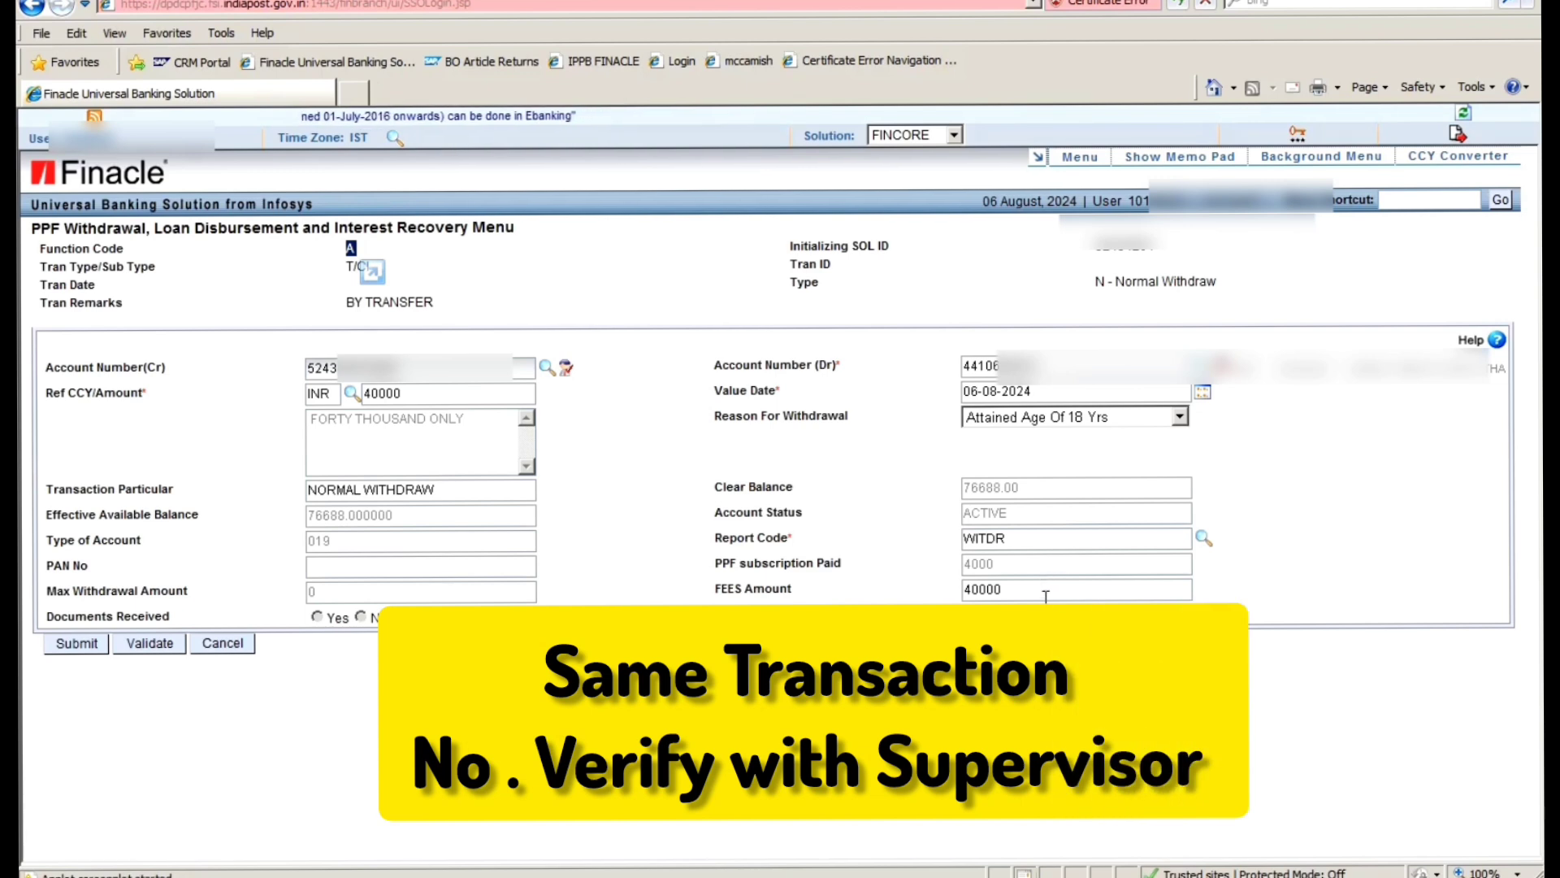
{"action": "left_click_drag", "start_coordinate": [1045, 595], "coordinate": [891, 574]}
{"action": "left_click", "coordinate": [673, 490]}
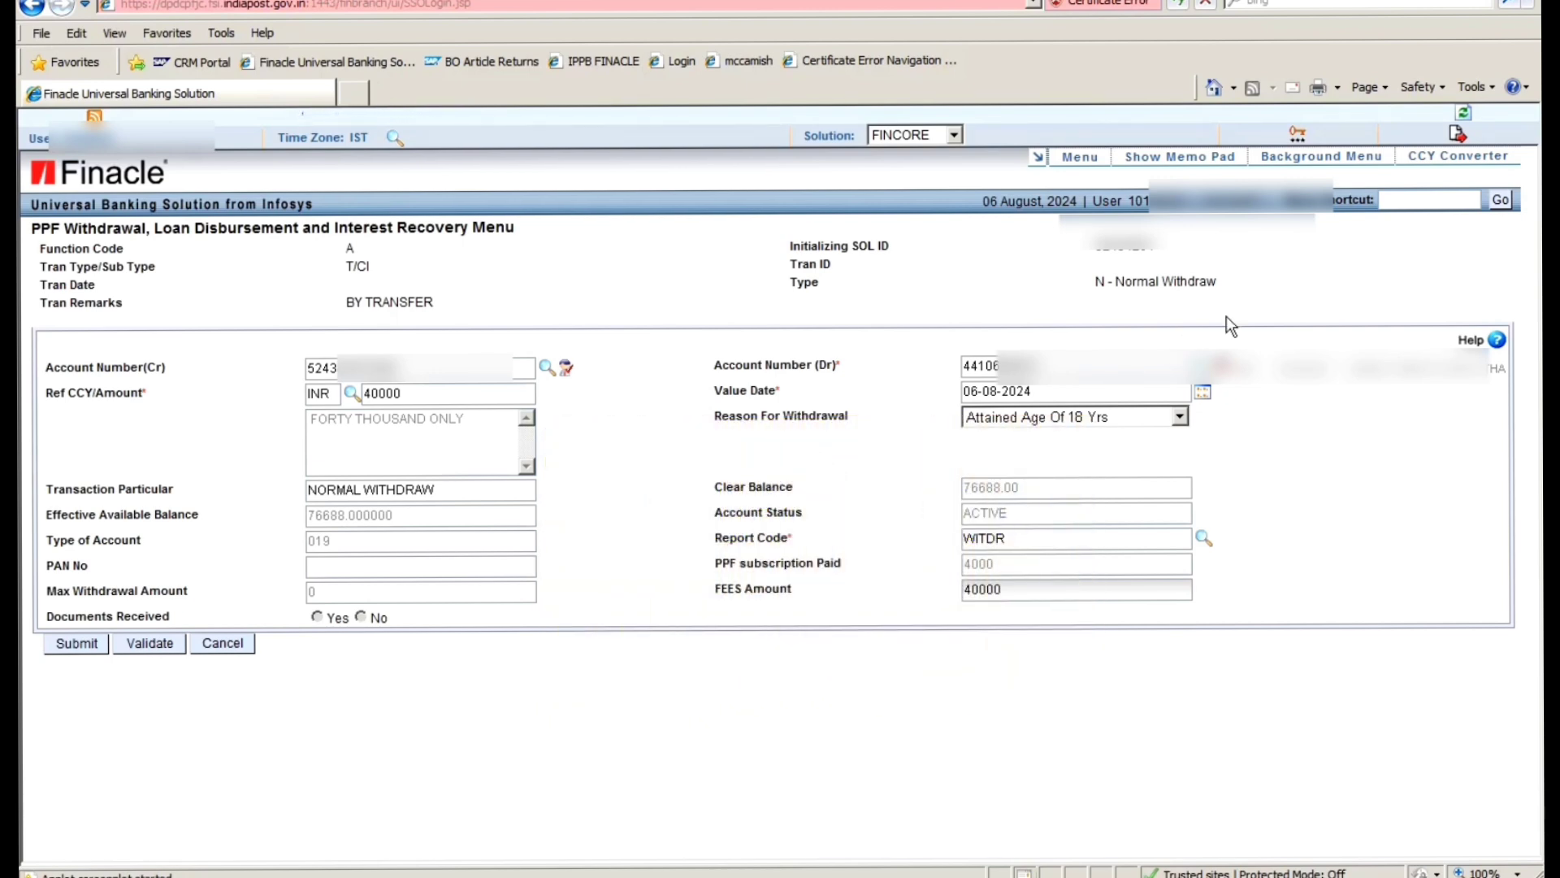
{"action": "left_click", "coordinate": [1457, 133]}
{"action": "left_click", "coordinate": [800, 502]}
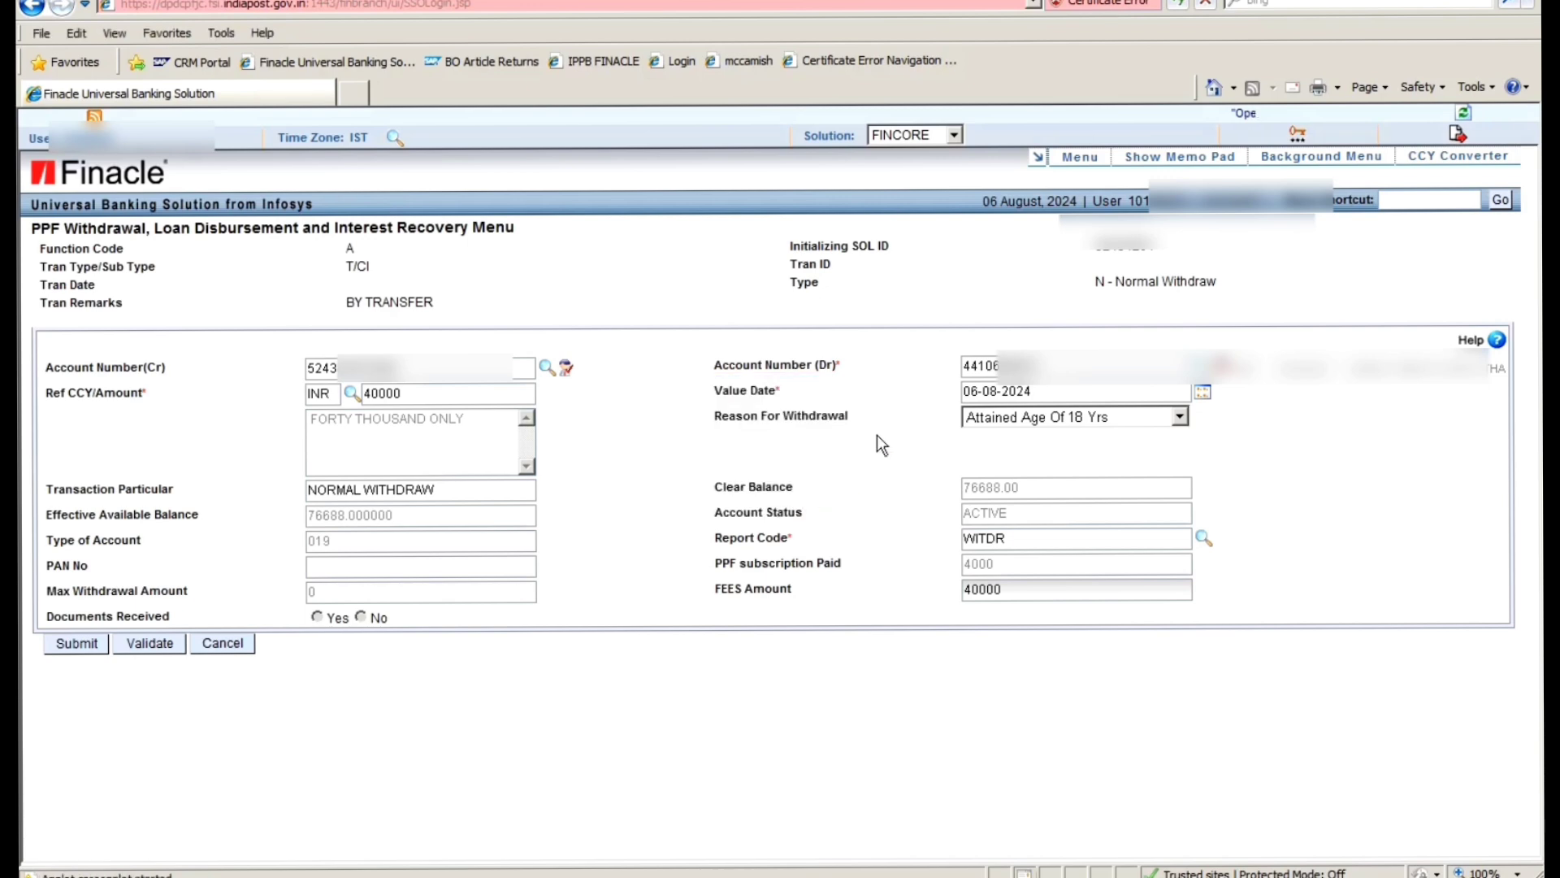